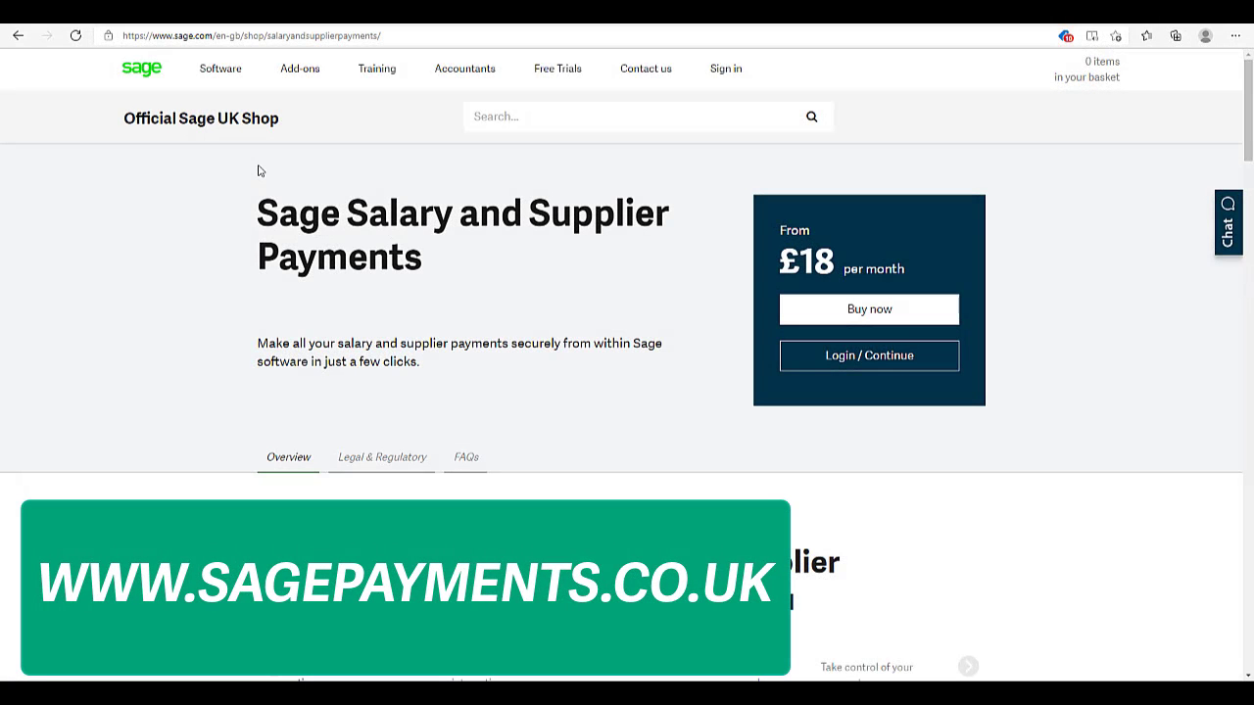
Continue from the Sage UK Shop product page through to the Sage 200 Team's Accounts list.
click(816, 316)
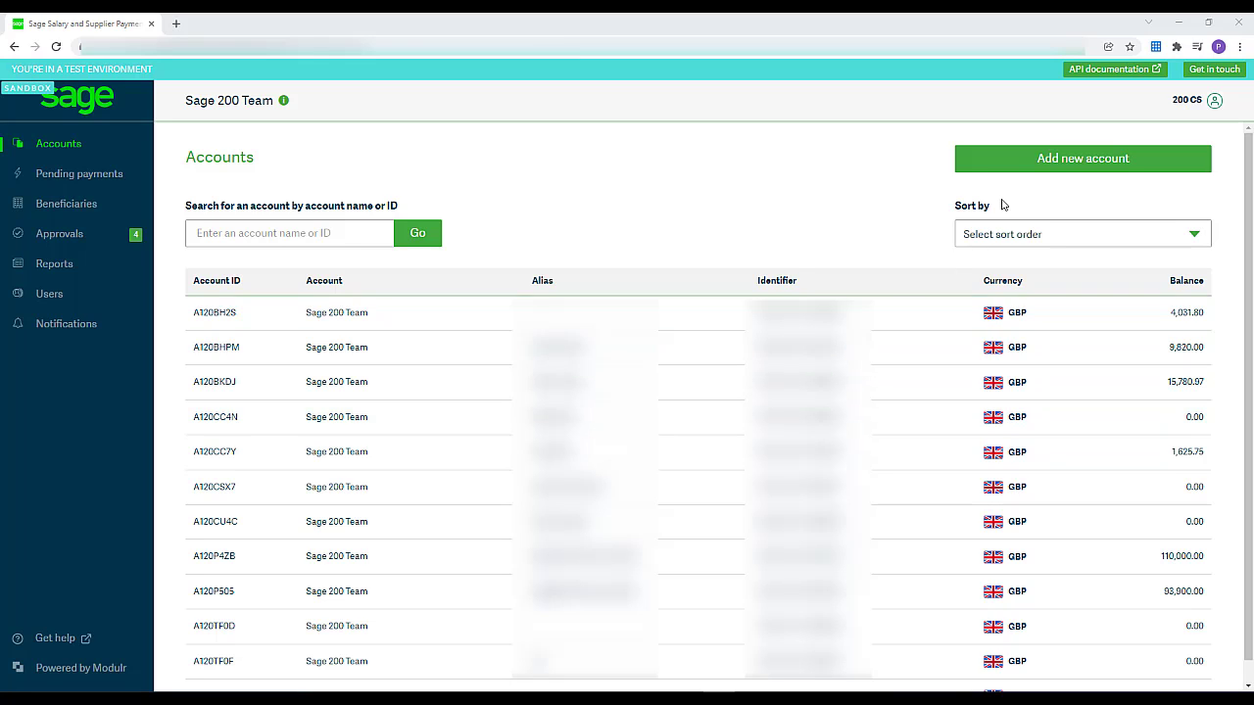
Add a new GBP account with the alias 'Demo Account'.
click(1028, 162)
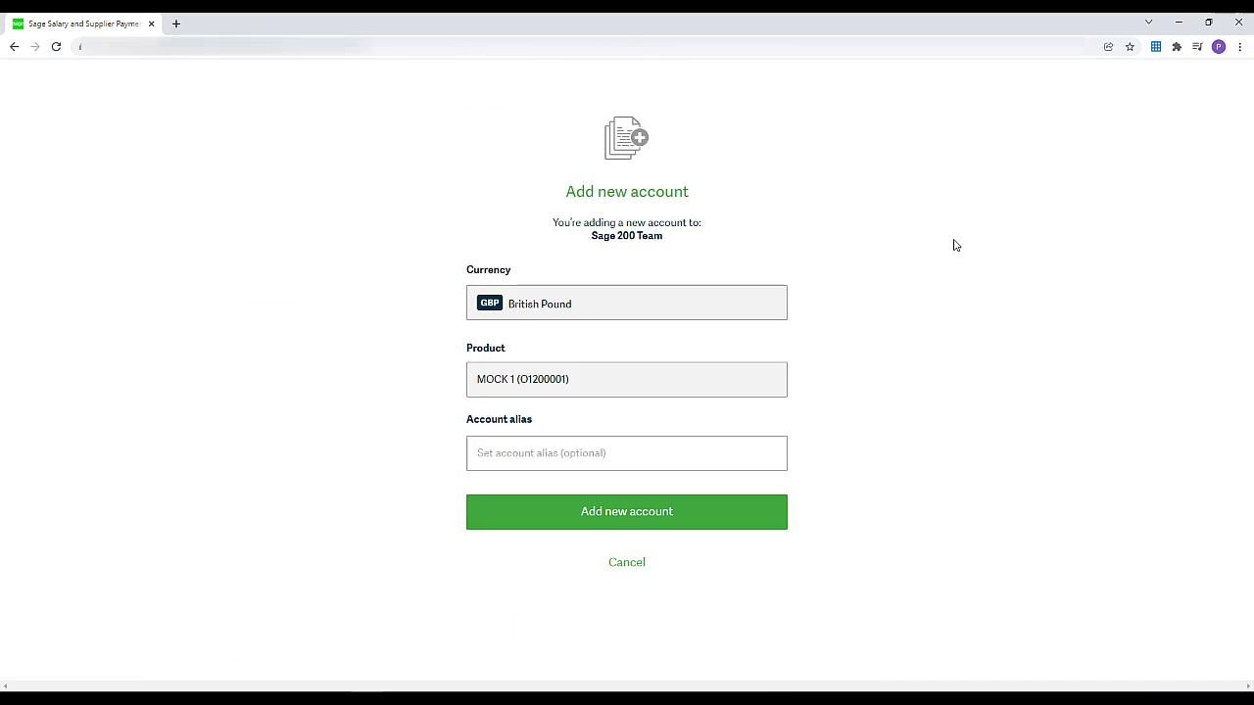
click(655, 449)
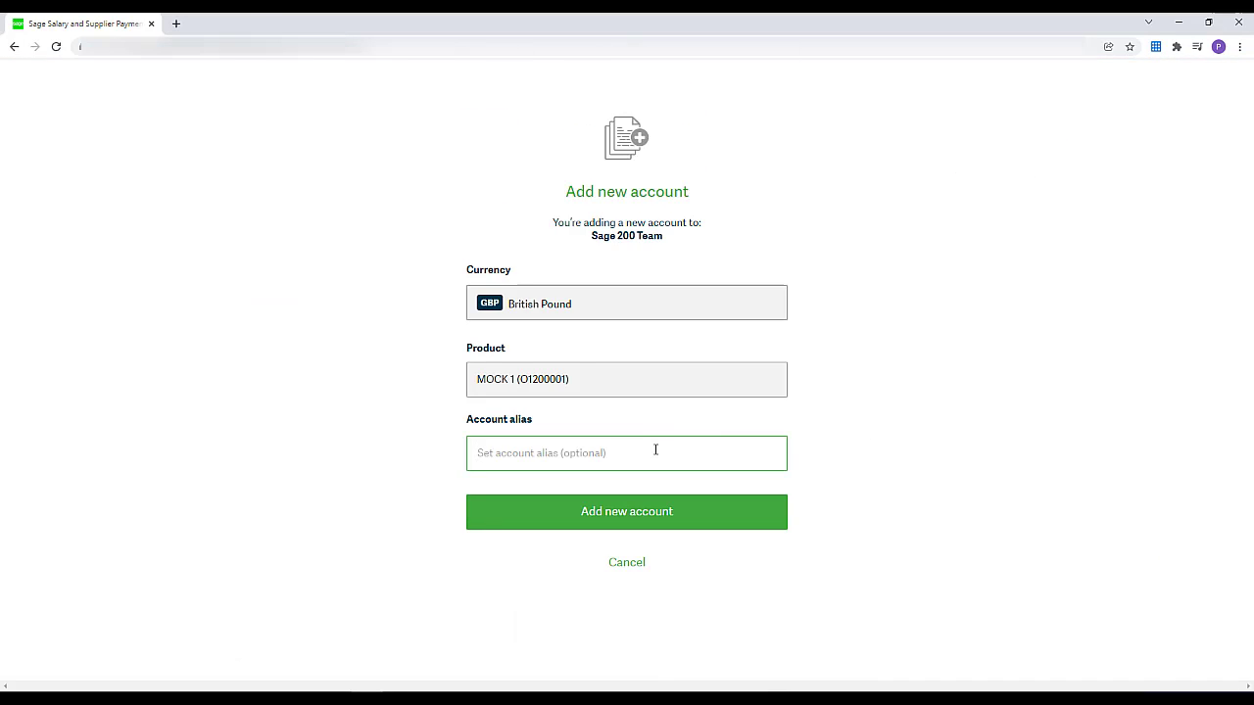
text(Demo)
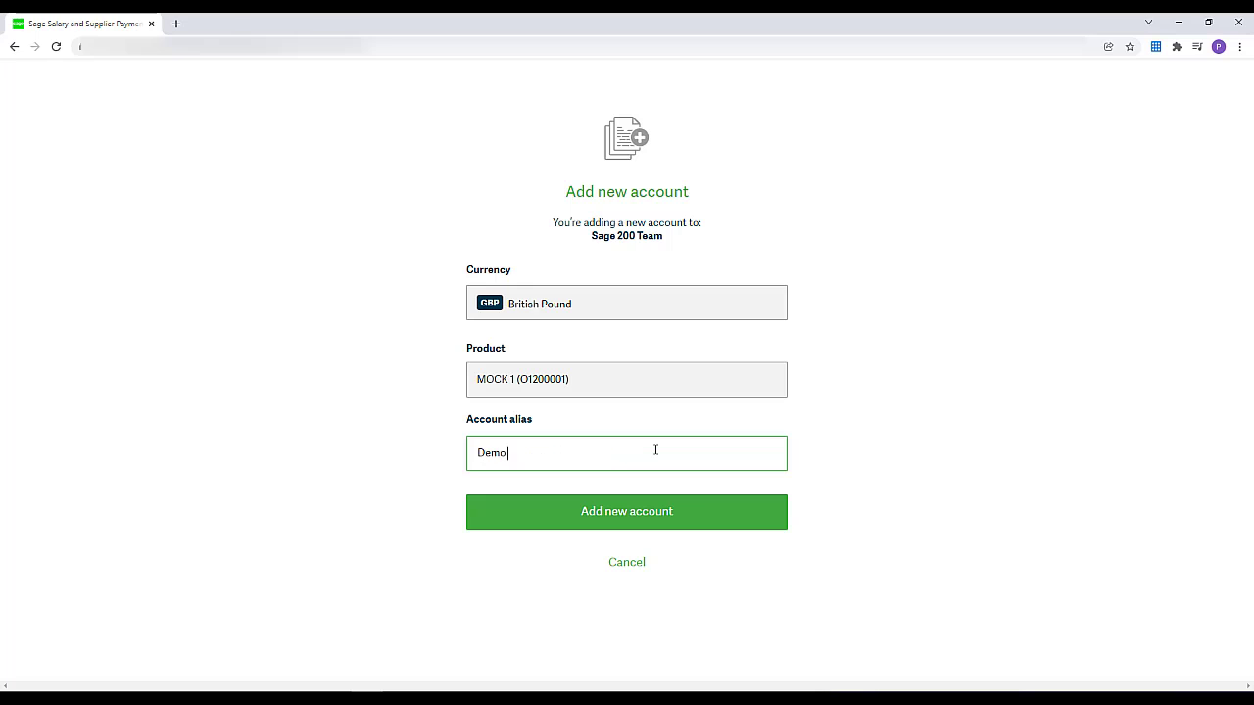
text( Account)
click(649, 517)
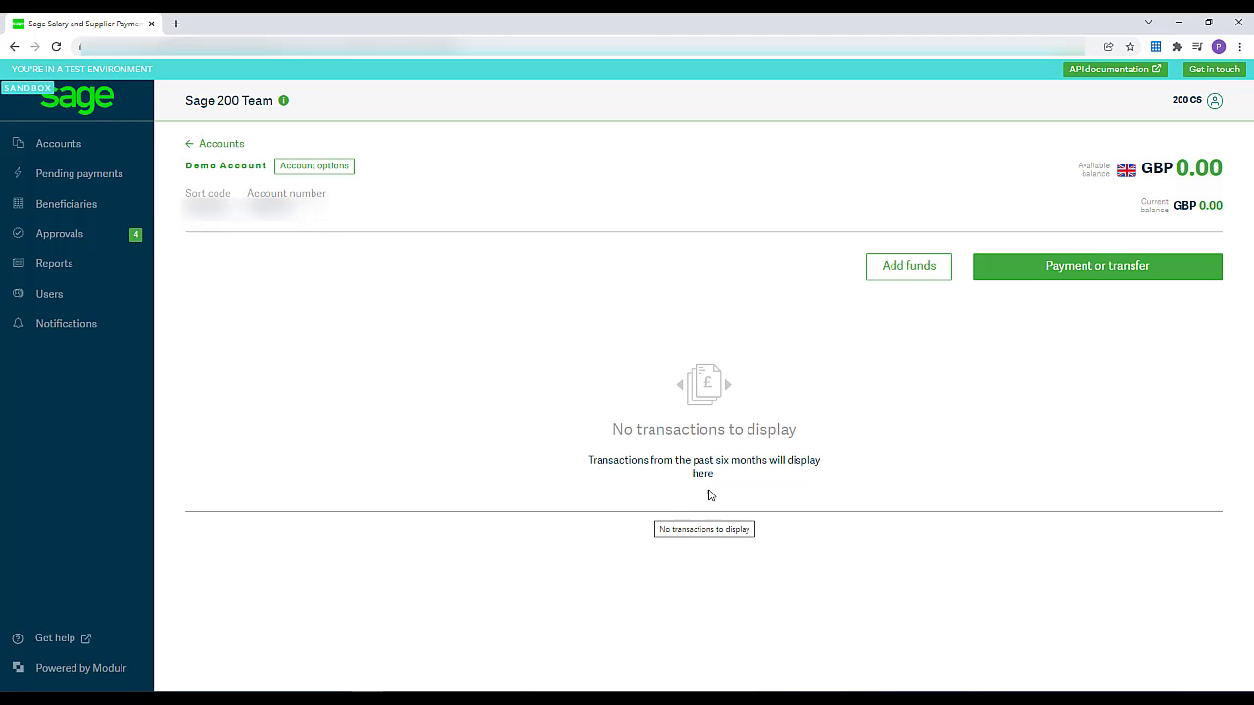
Fund the Demo Account with 100.00 from the Lloyds bank and confirm the transfer.
click(909, 266)
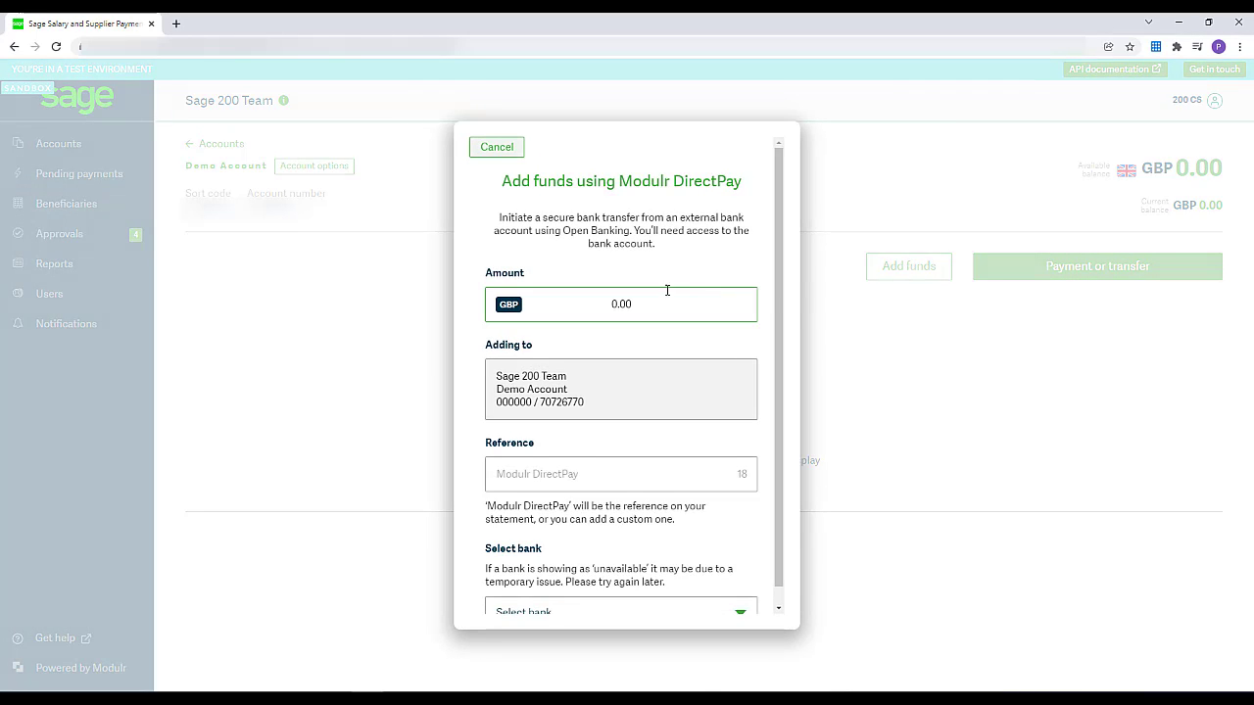
click(635, 303)
double_click(621, 304)
text(100)
key(Tab)
scroll(646, 468, down, 1)
click(740, 597)
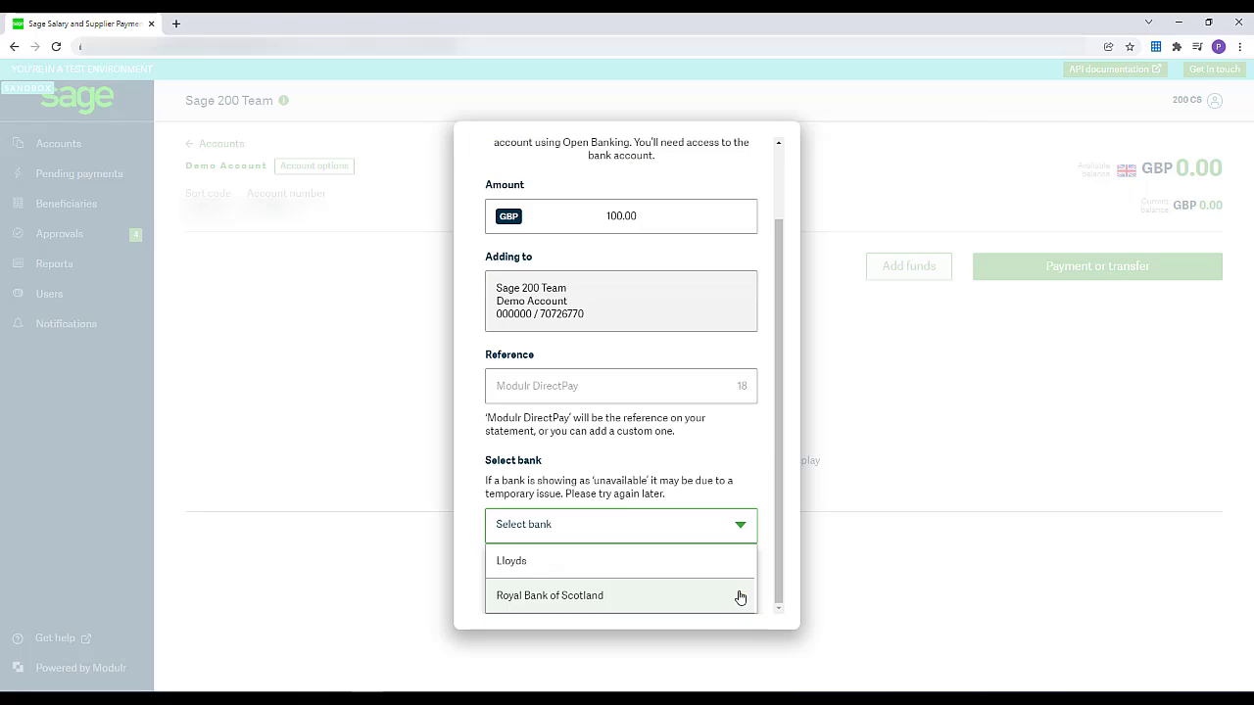
click(630, 579)
scroll(630, 579, down, 1)
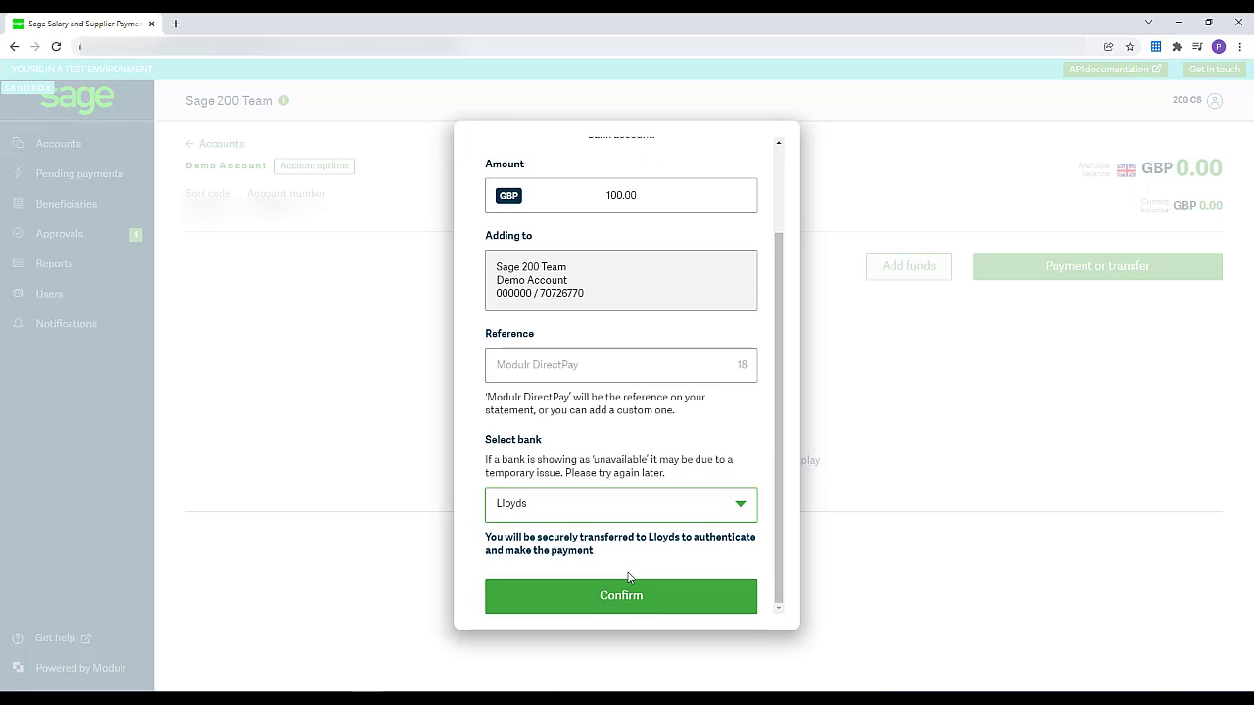
click(633, 598)
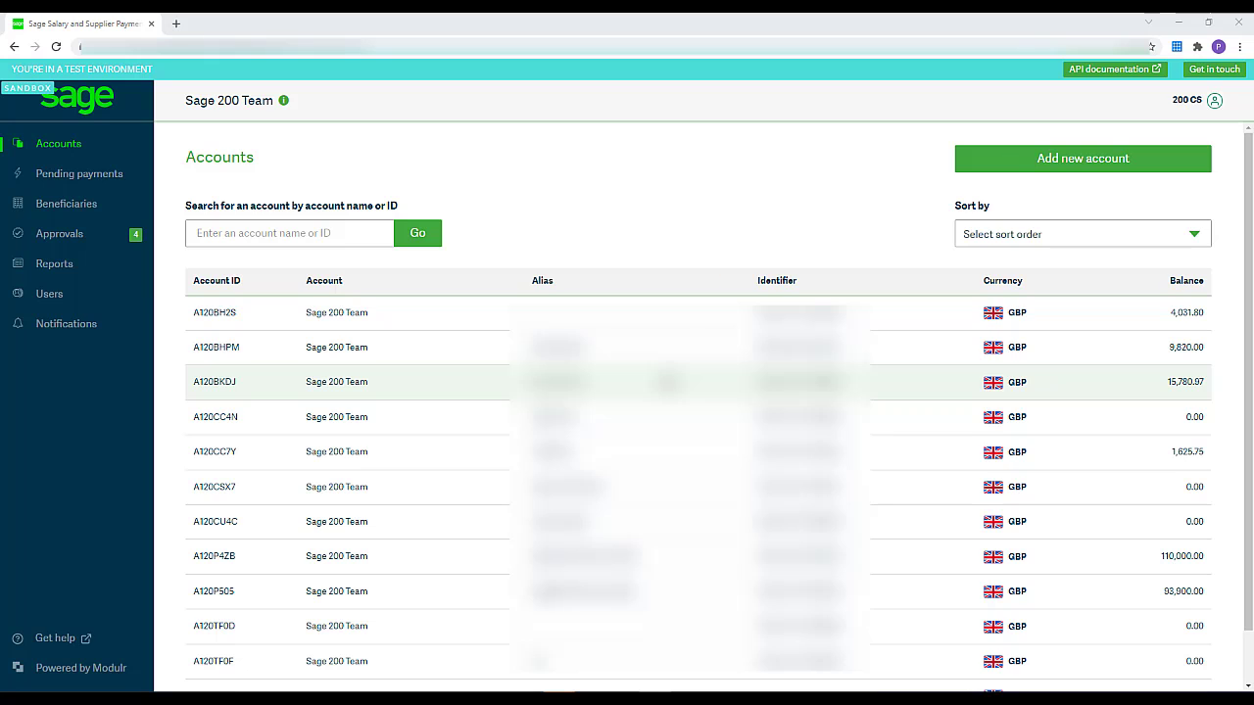
Create a new team user in Users with the Admin+Approver role.
click(60, 304)
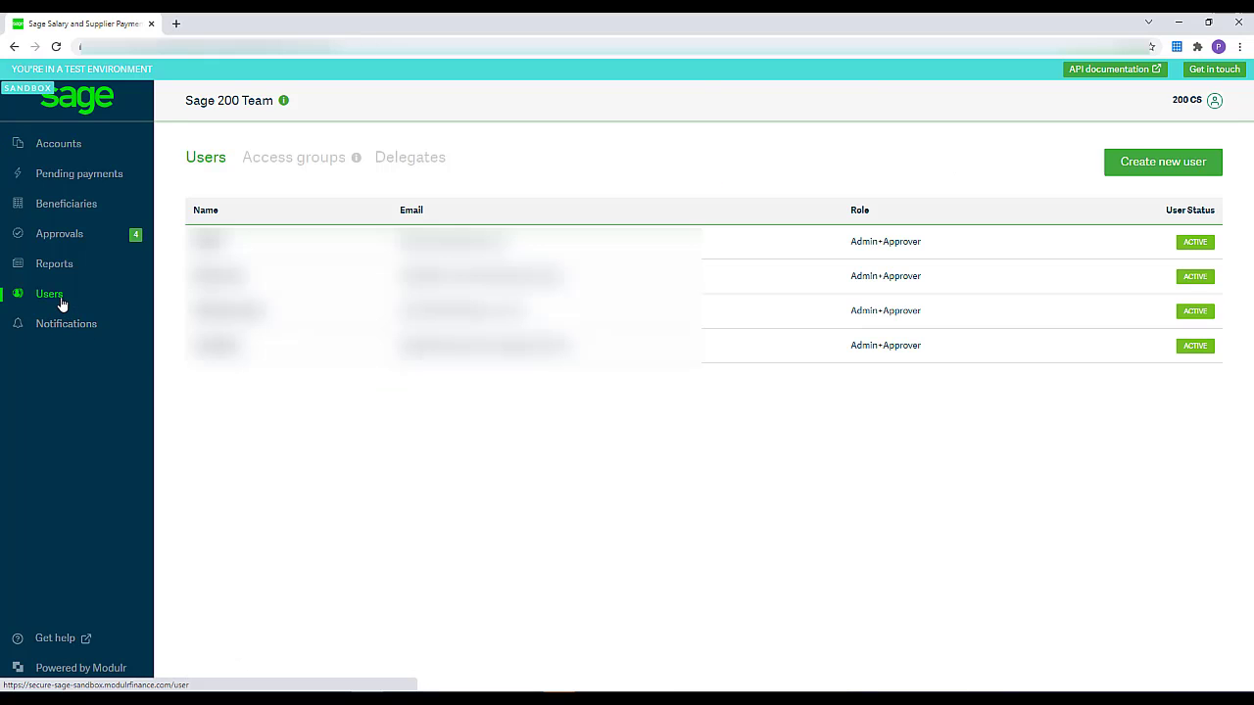
click(1156, 163)
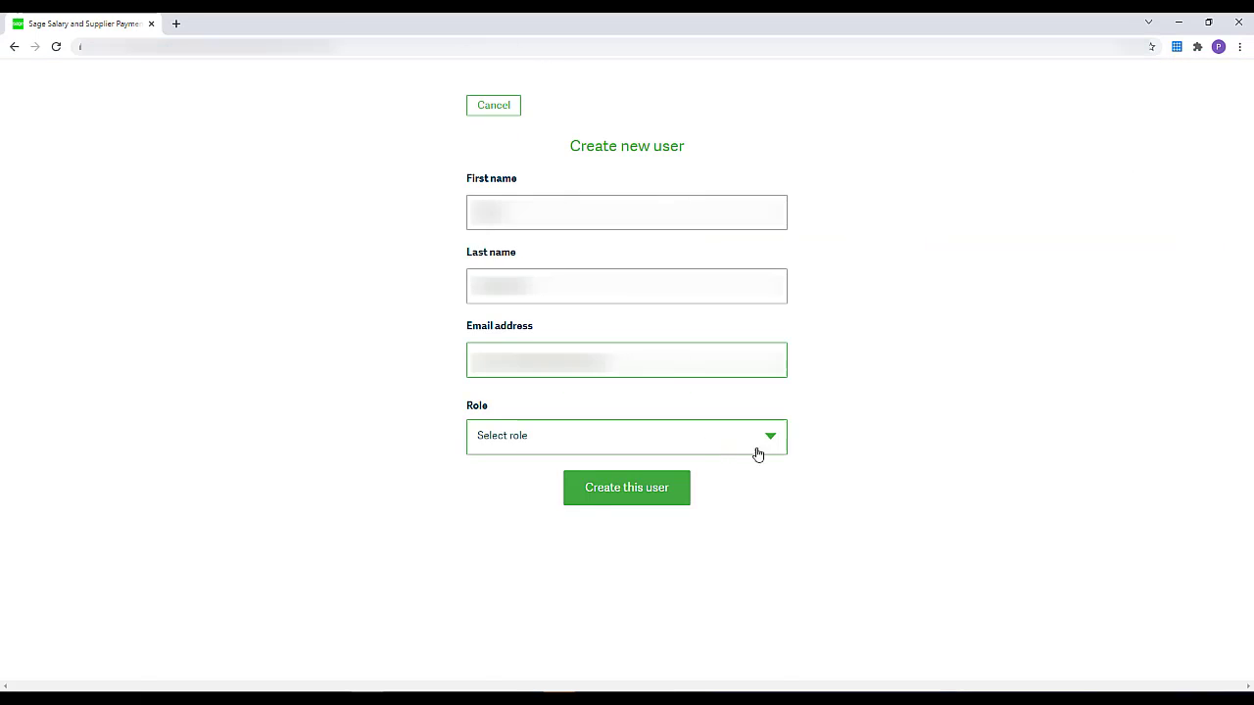
click(765, 440)
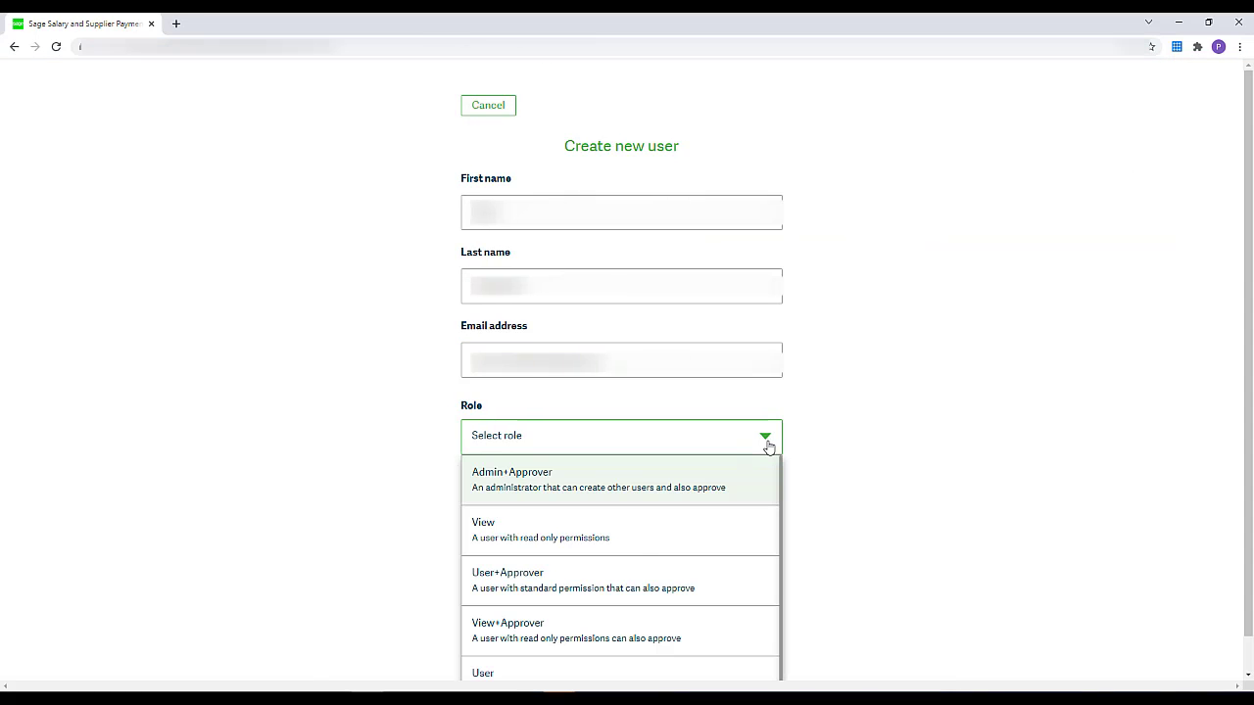
scroll(778, 538, down, 2)
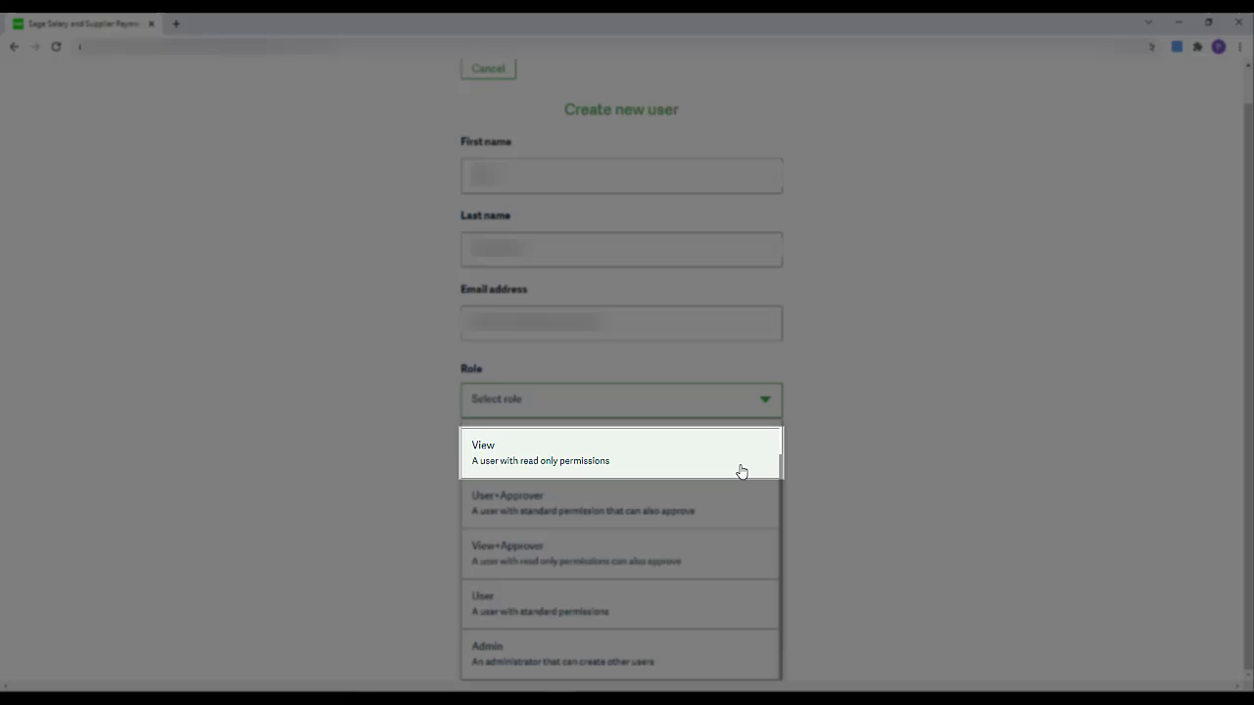
drag(780, 504, 783, 456)
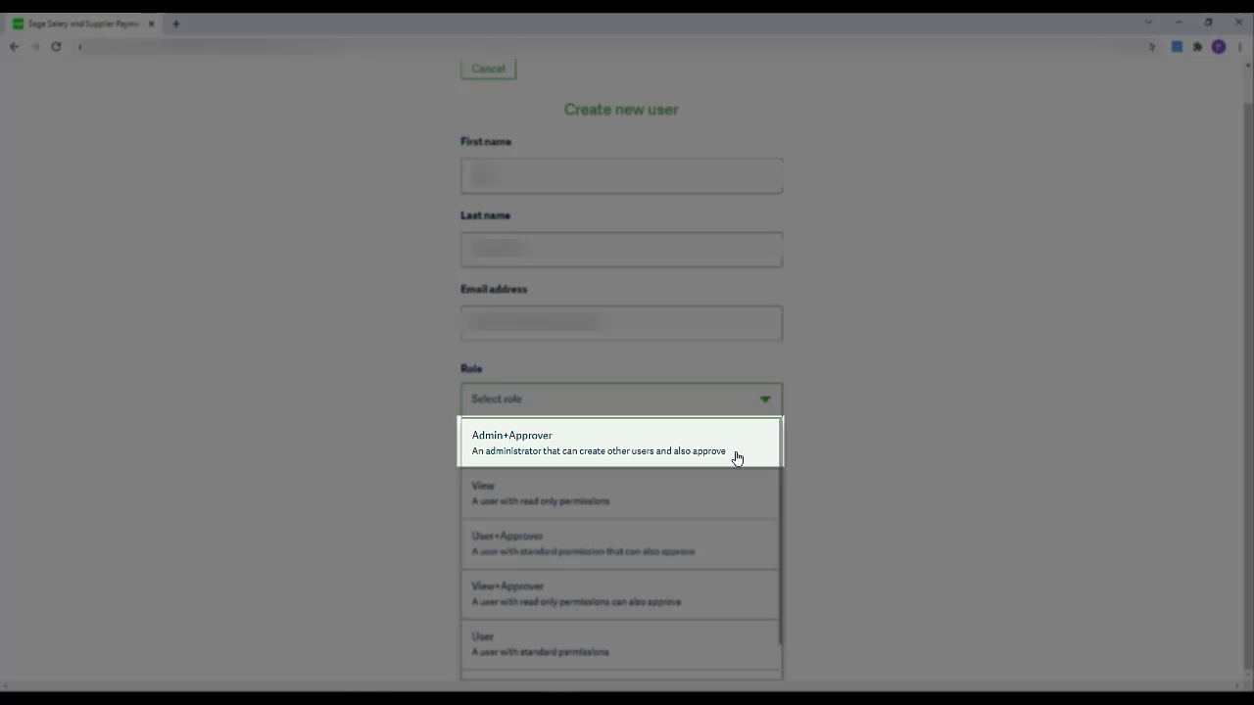
click(736, 457)
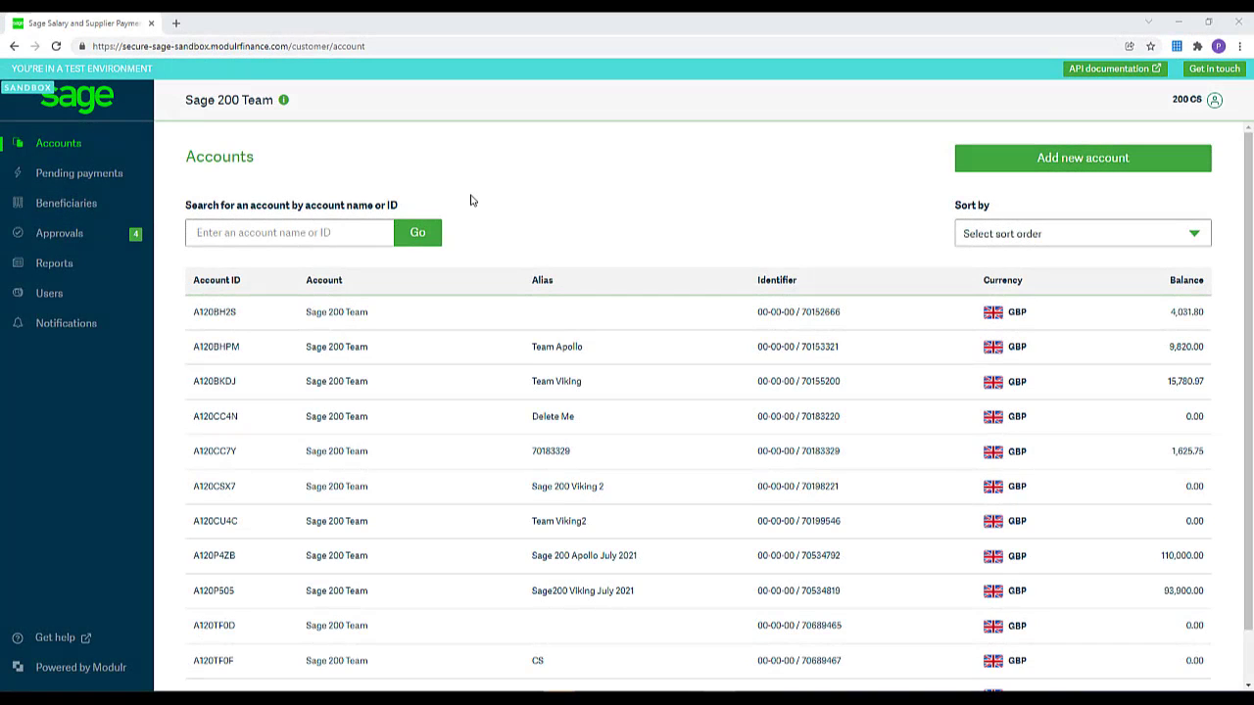
Look over the team's Users list and its Access groups tab.
click(67, 299)
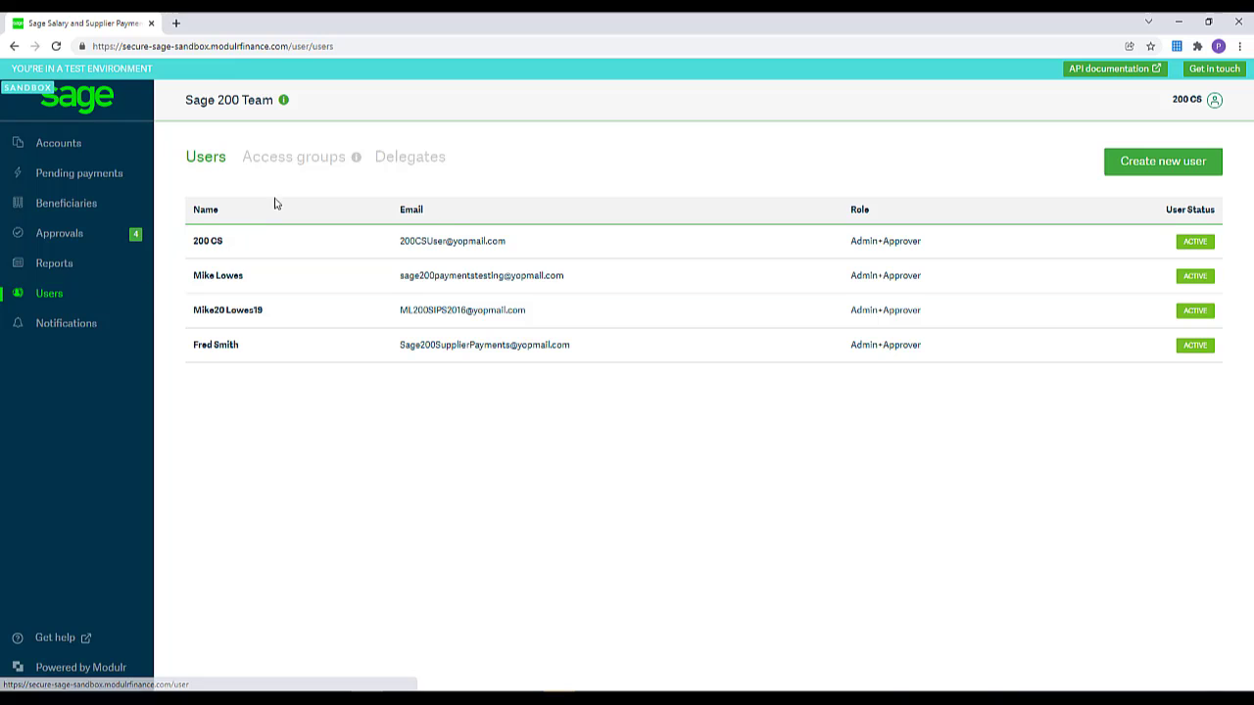
click(299, 162)
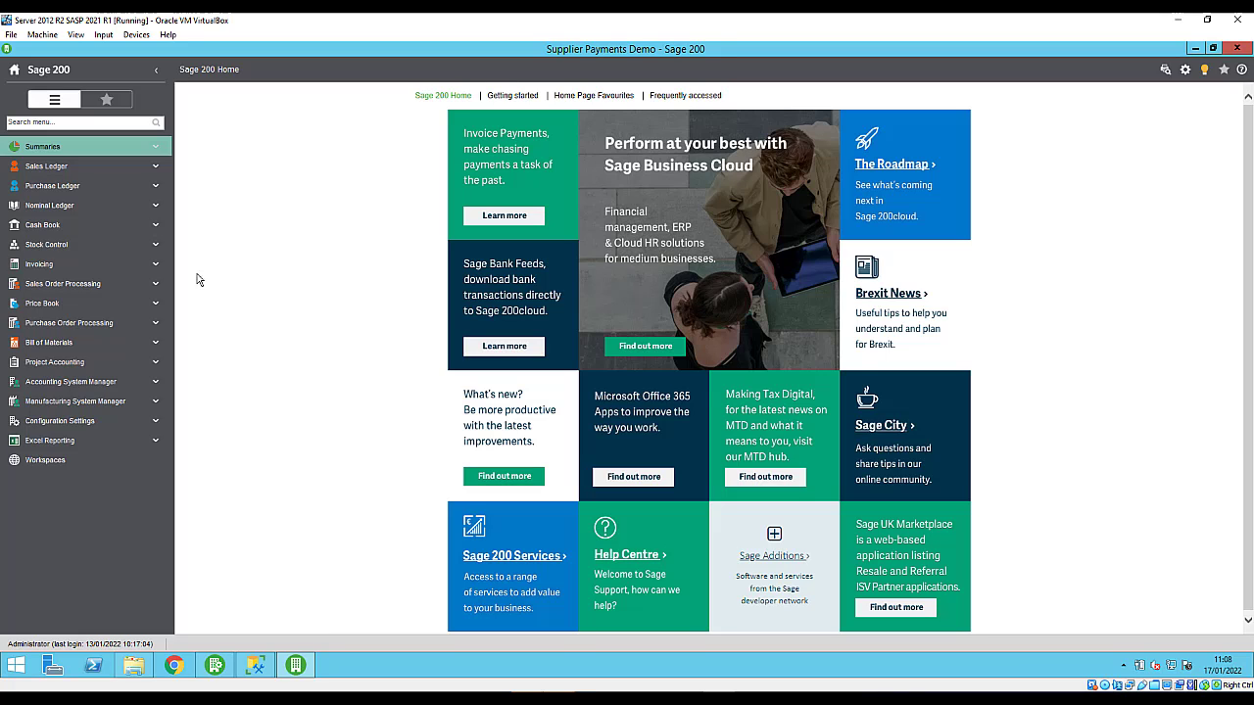
Open Supplier Payments Setup under Purchase Ledger > Utilities > Ledger Set Up.
click(90, 185)
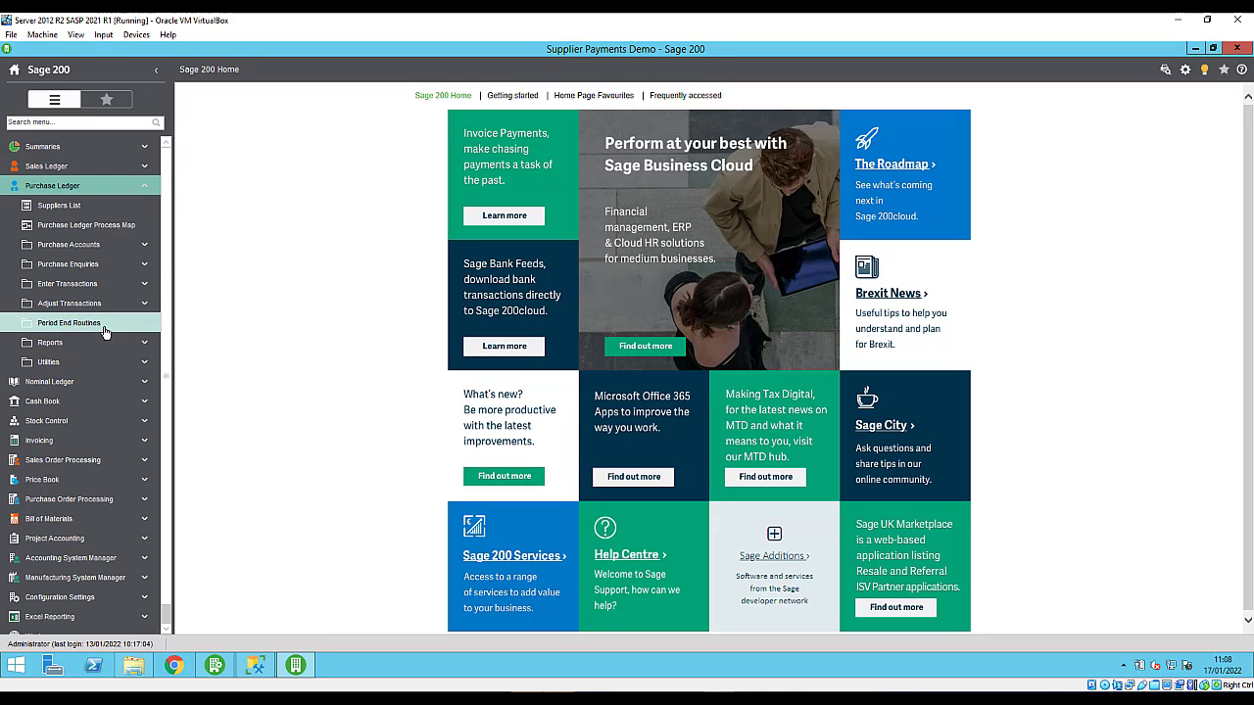
click(105, 360)
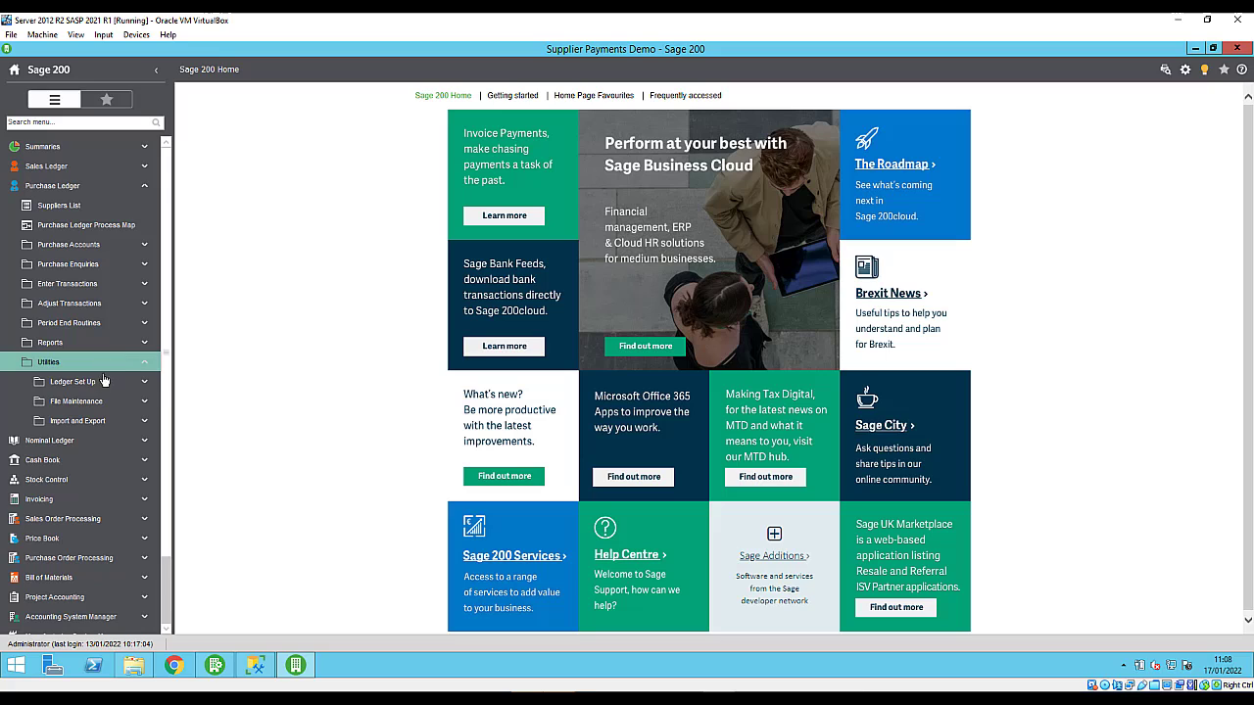
click(104, 382)
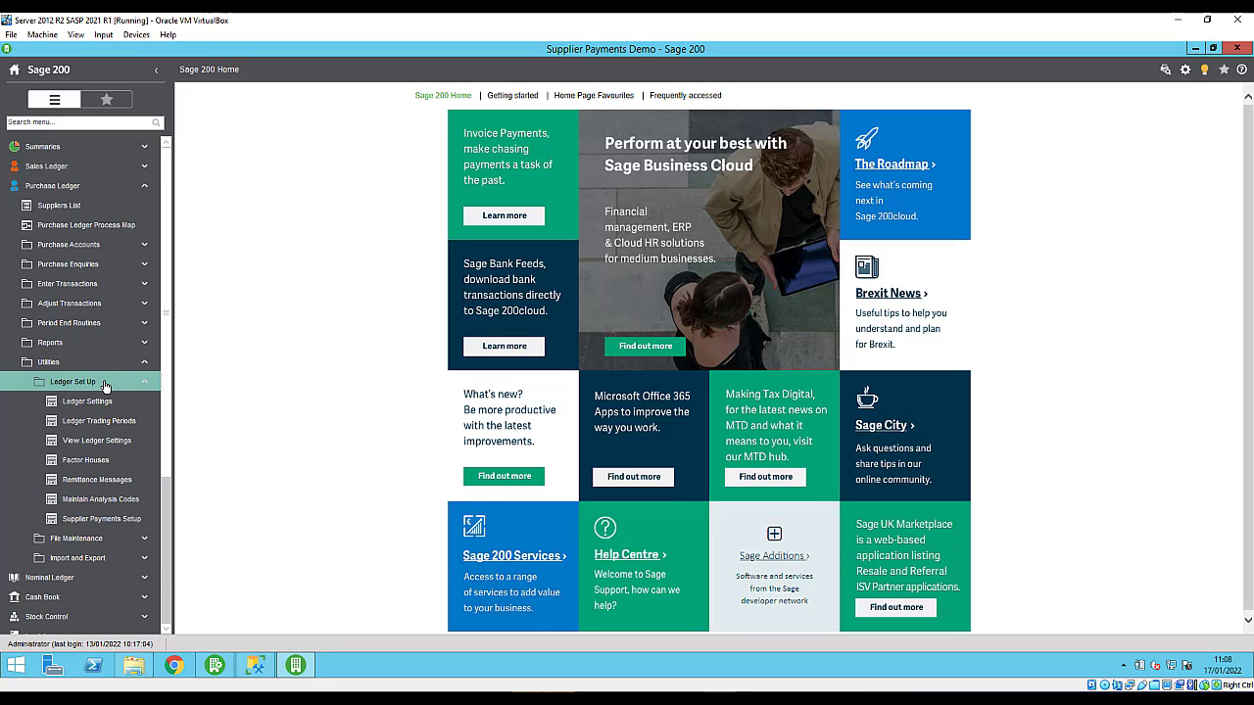
click(117, 521)
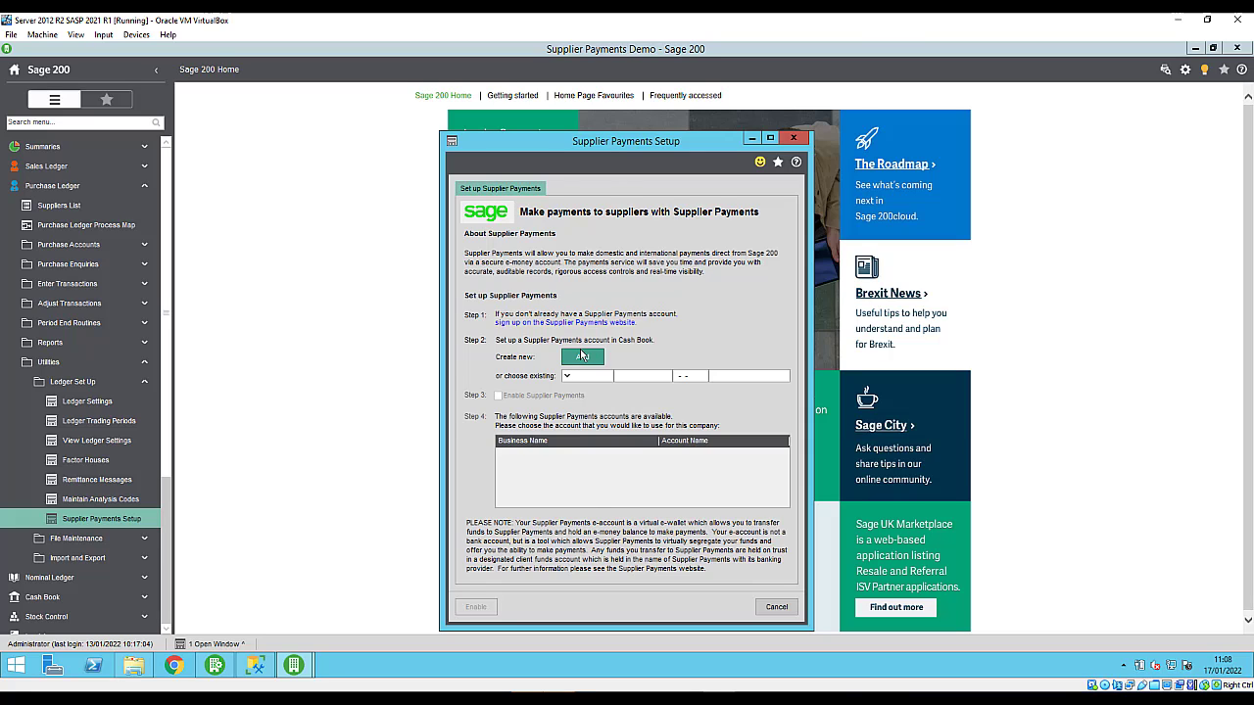
Save a new SUPP e-account, then enable Supplier Payments using account 70183329.
click(582, 356)
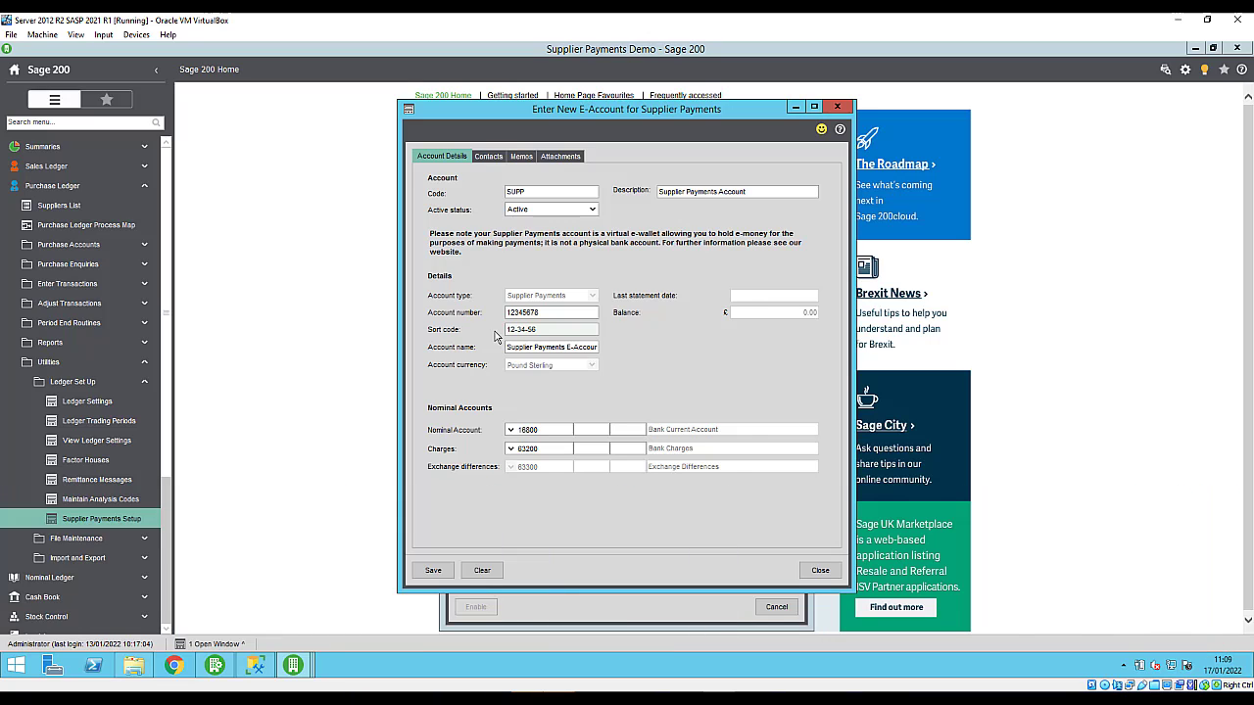
click(433, 570)
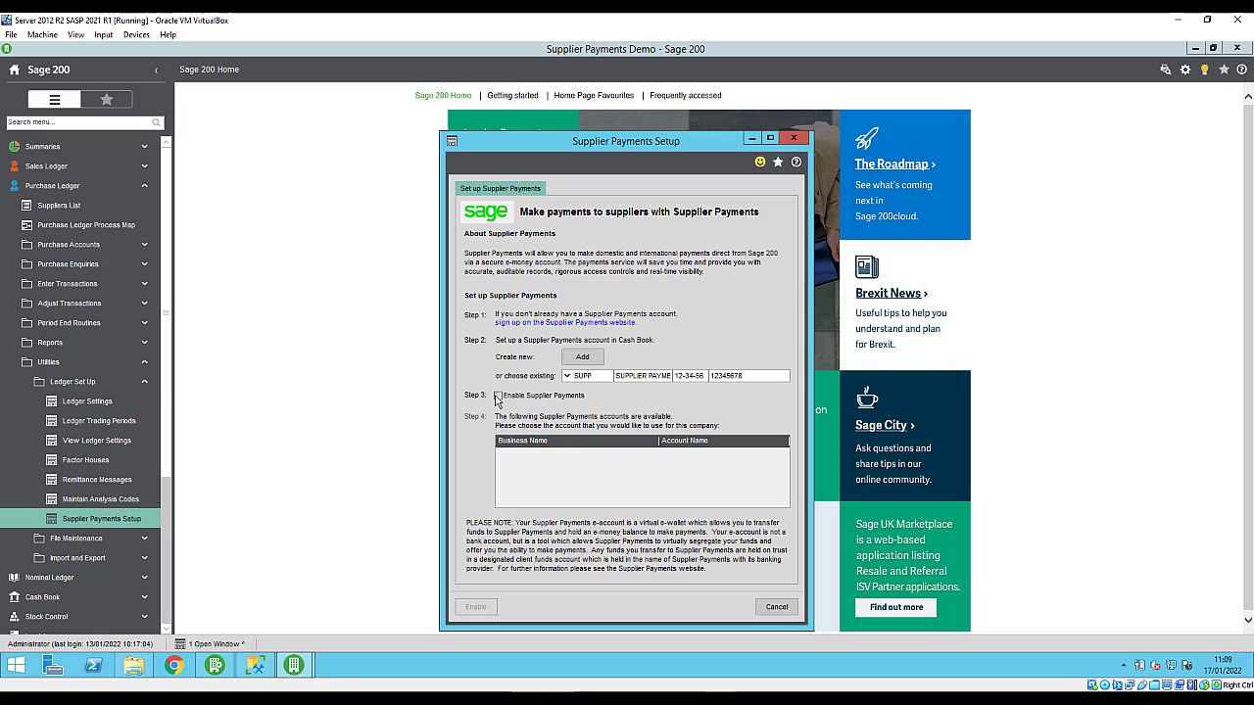
click(498, 396)
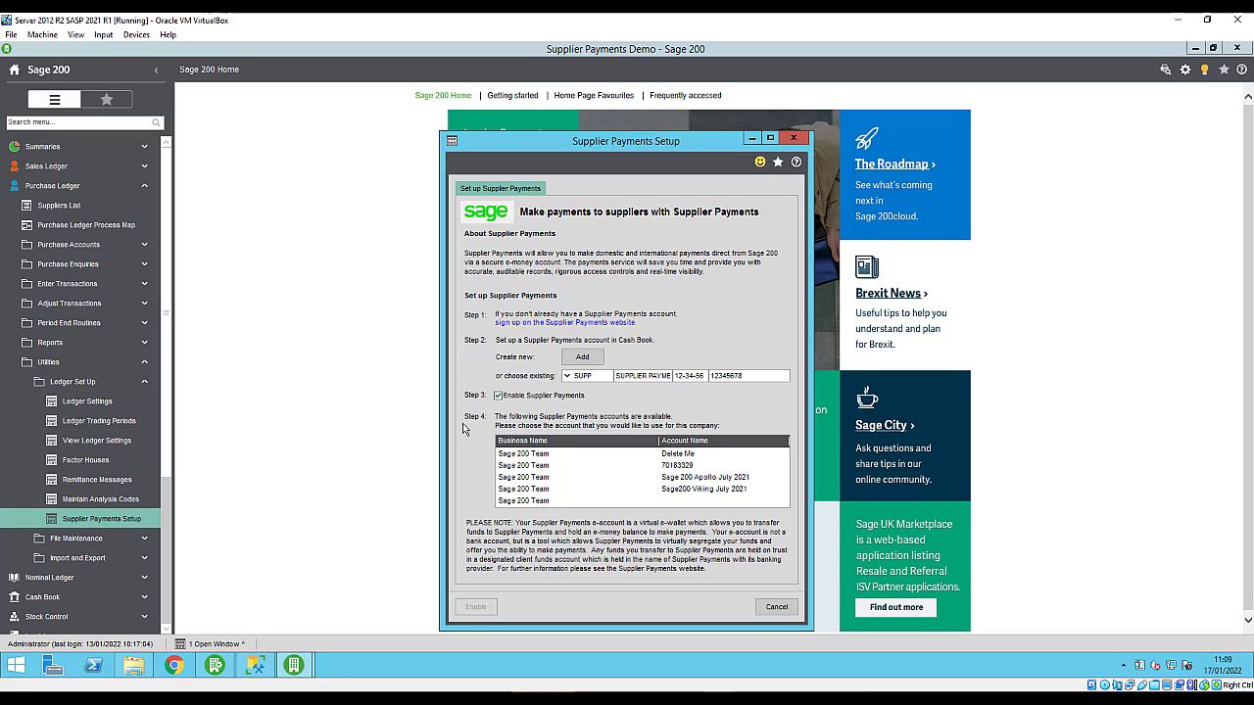
click(550, 468)
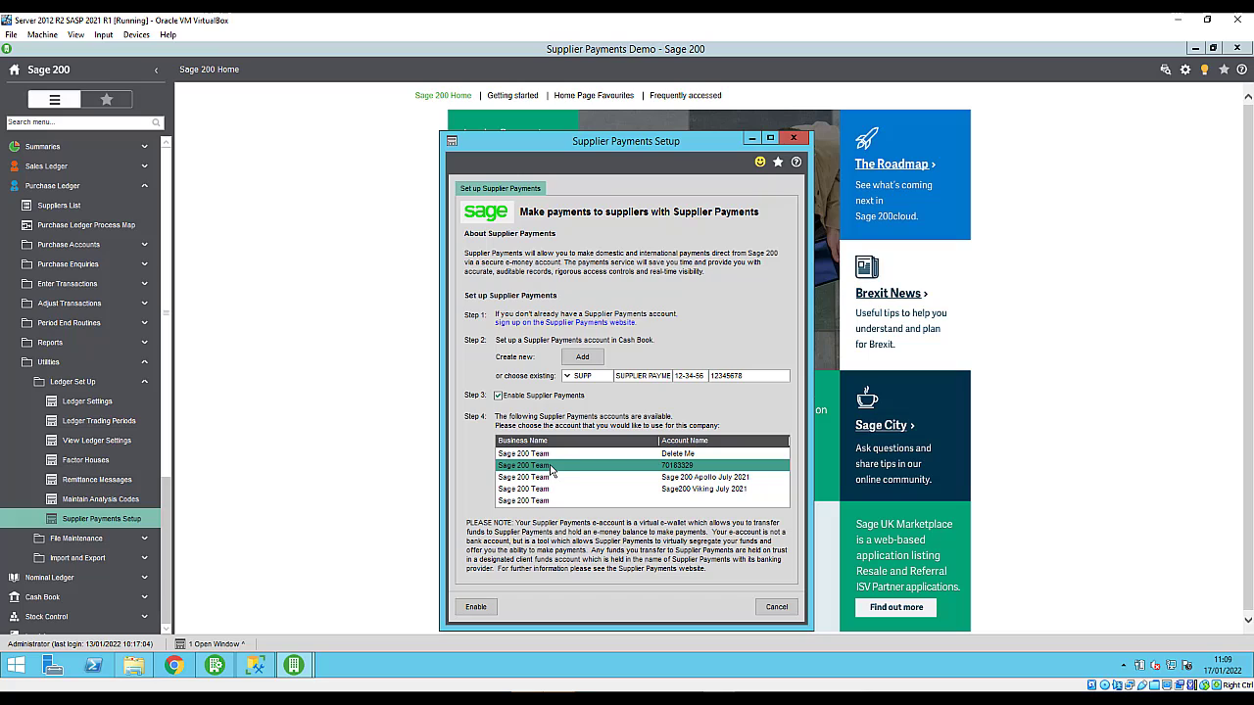
click(491, 610)
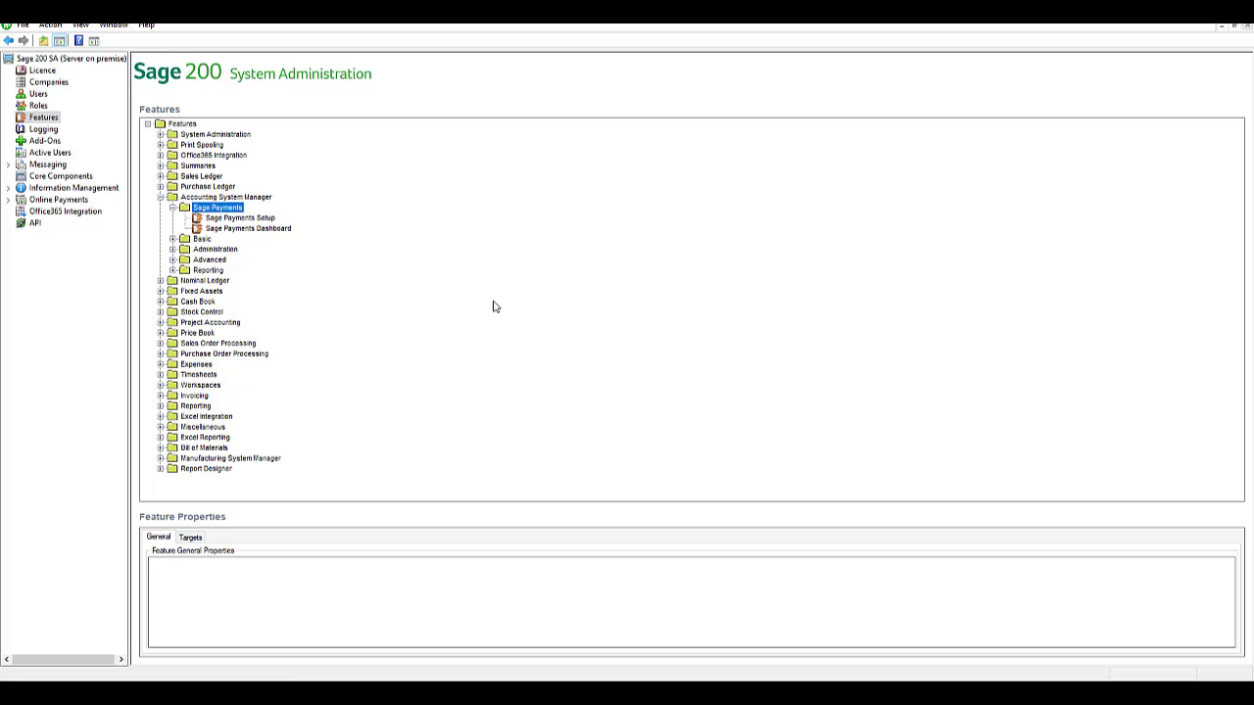
Check the properties of the Sage Payments Setup and Sage Payments Dashboard features.
click(261, 219)
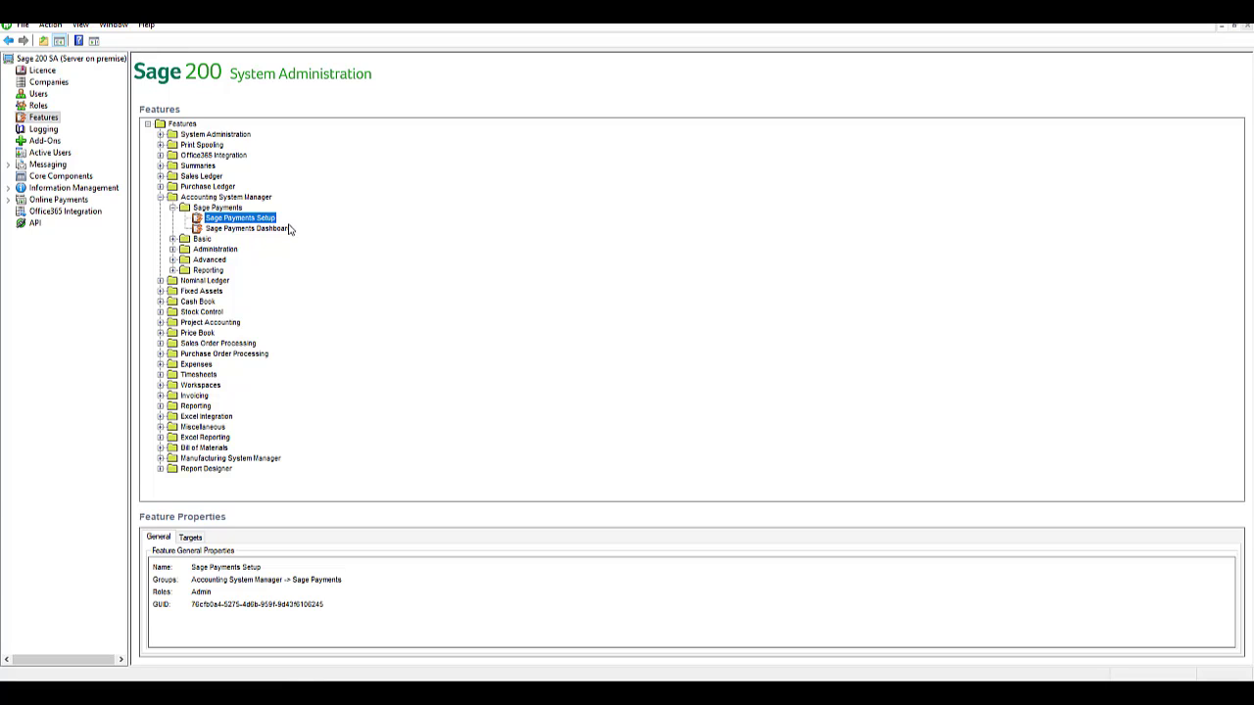
click(288, 230)
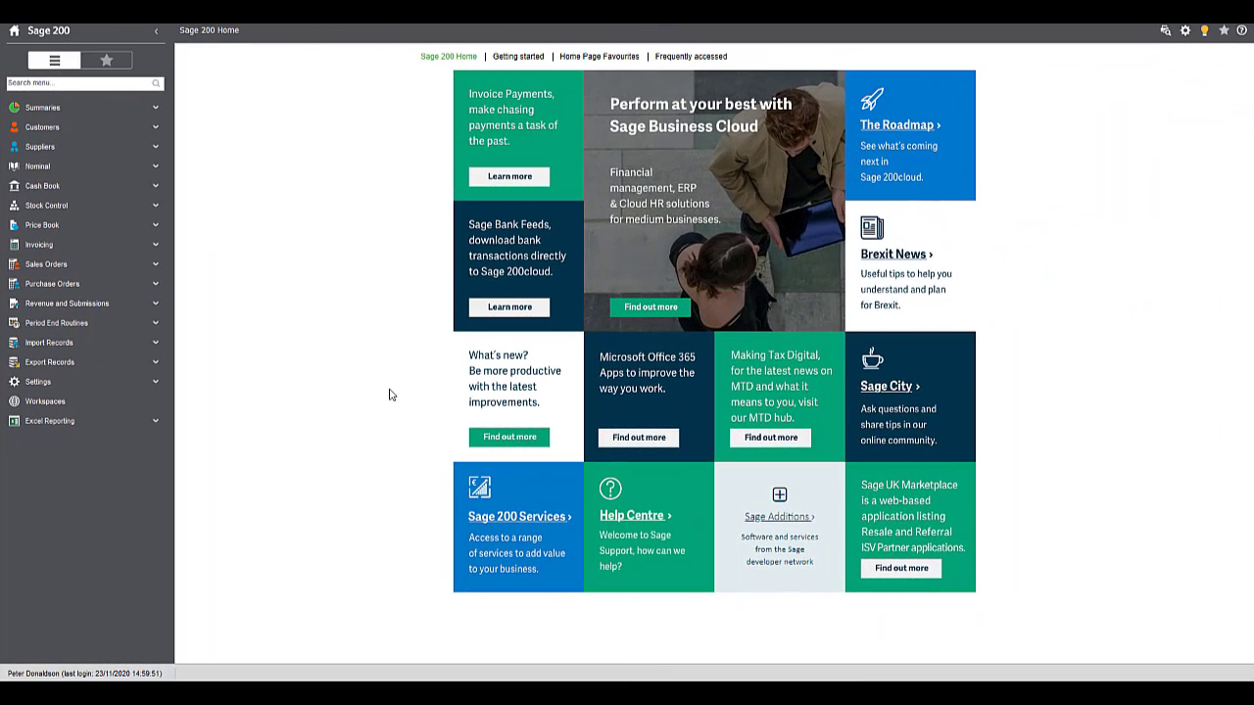
In User Access, expand Accounting System Manager > Administration to check the Supplier Payments features.
click(158, 388)
click(147, 420)
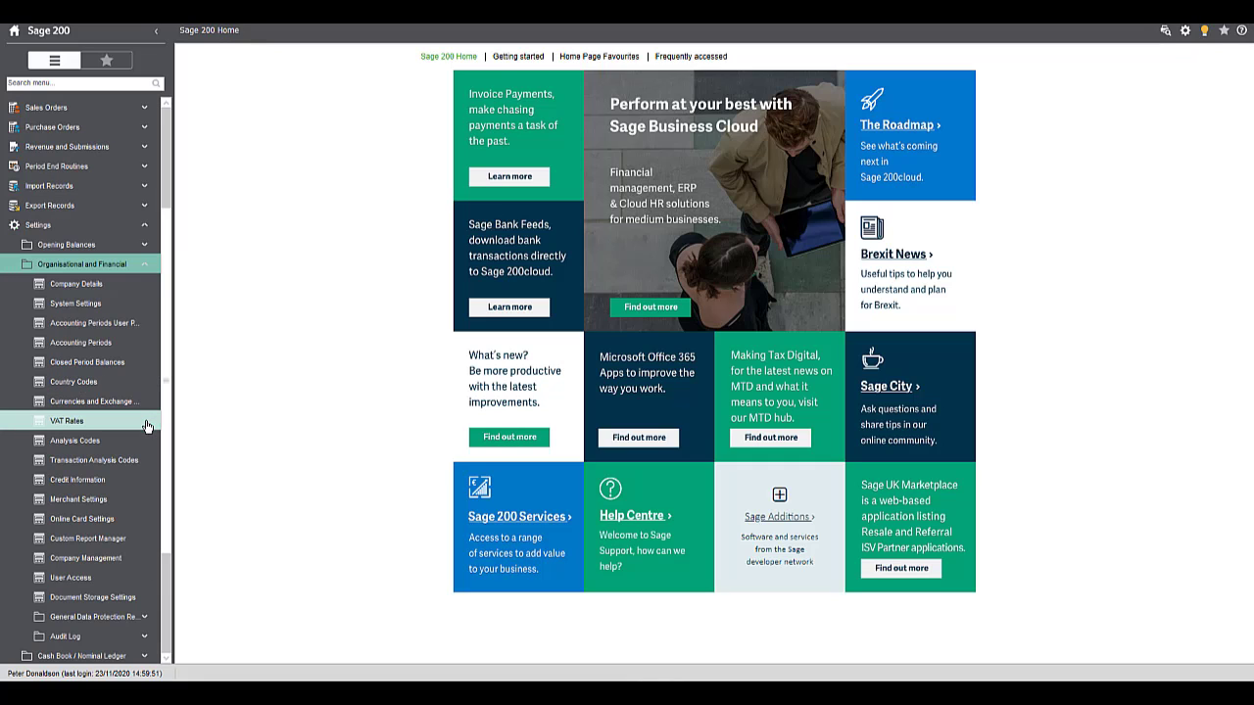
click(99, 584)
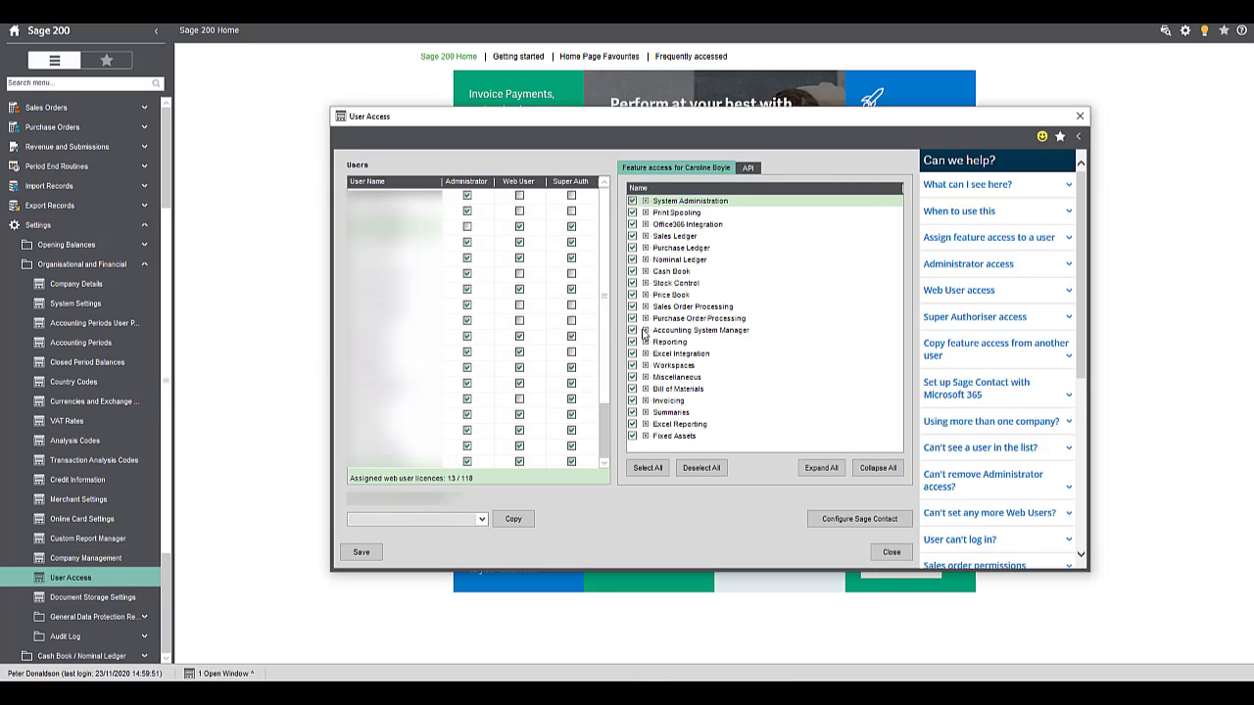
click(645, 331)
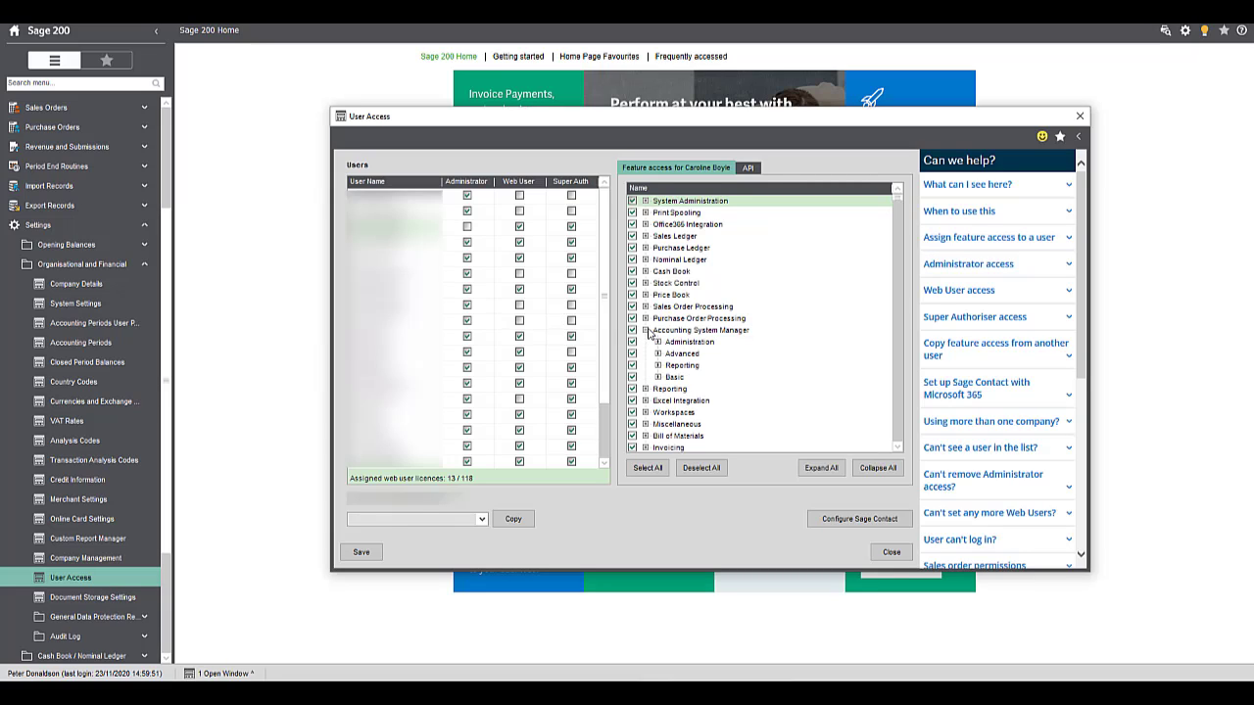
click(658, 343)
scroll(686, 382, down, 5)
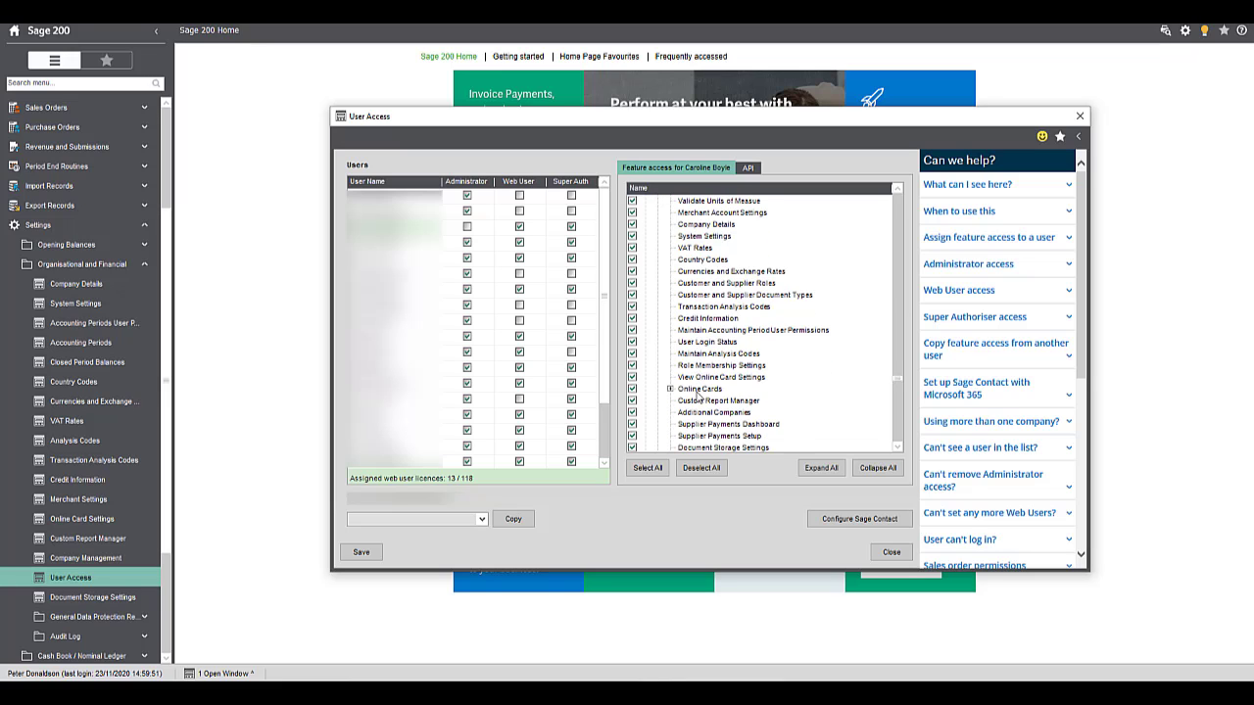
scroll(698, 395, down, 1)
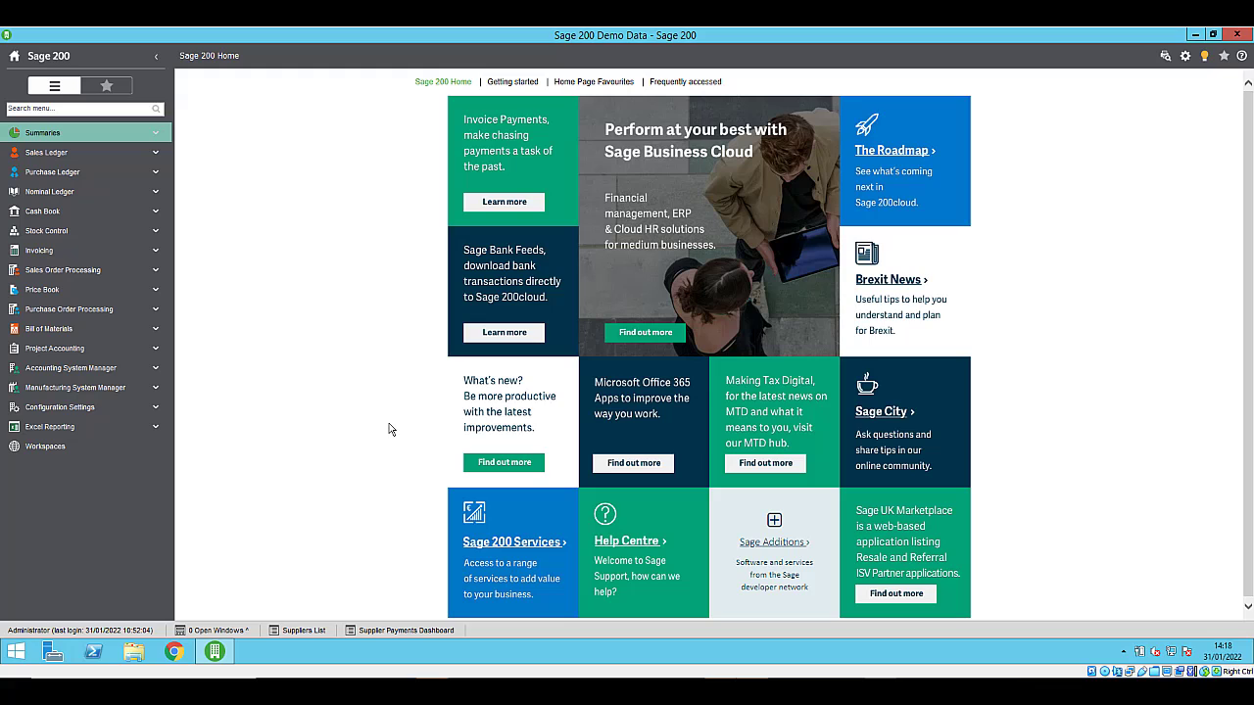
Expand Purchase Ledger > Purchase Accounts in the navigation to show its tasks.
click(140, 175)
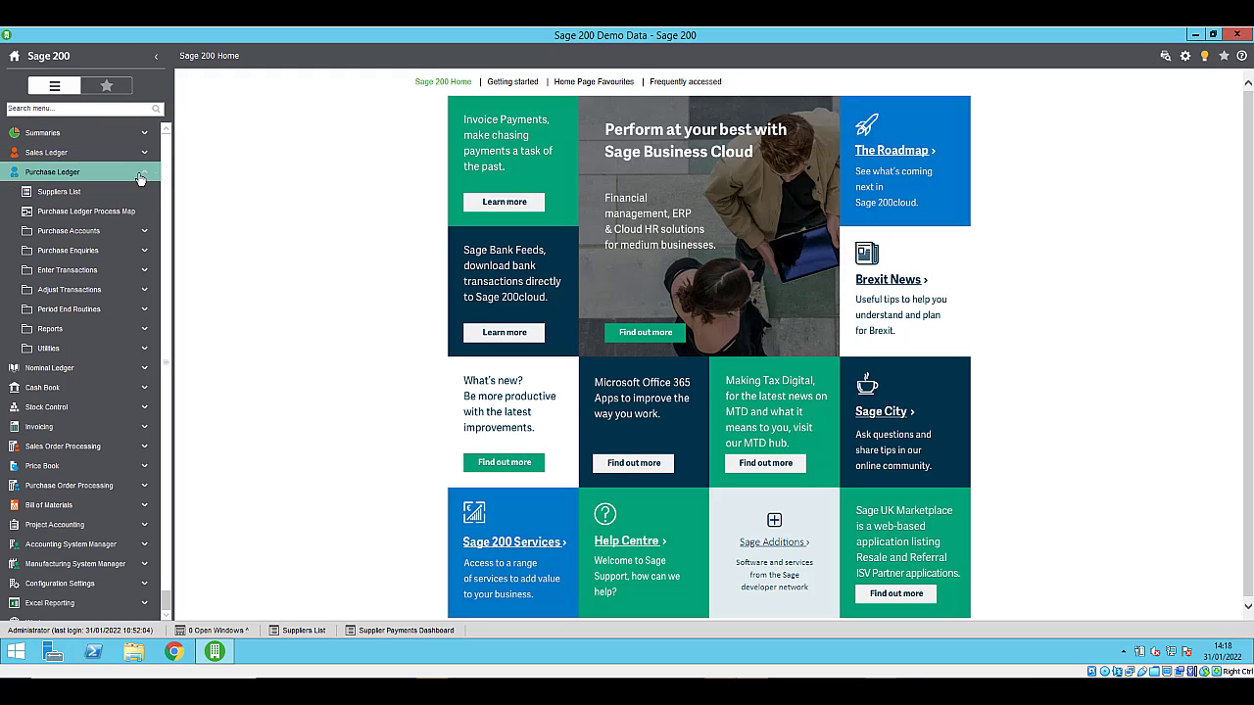
click(130, 232)
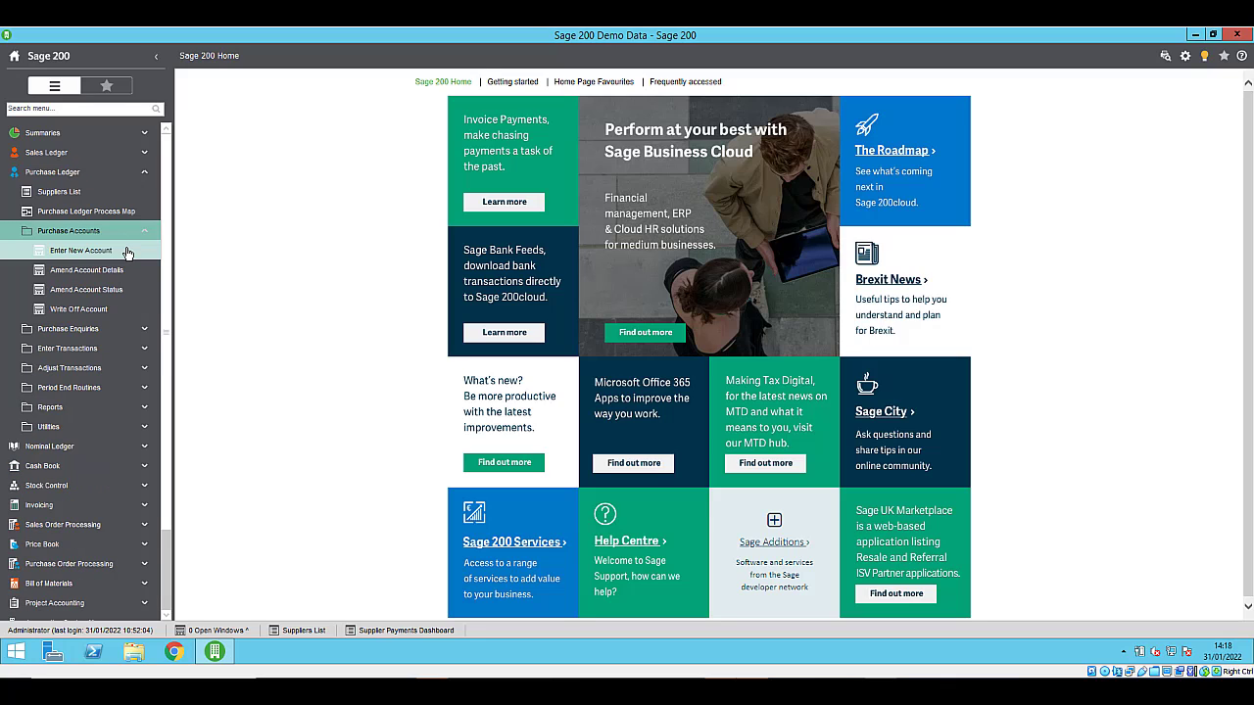
Start a new supplier account and enter its bank sort code, account number and account name Lloyds.
click(126, 253)
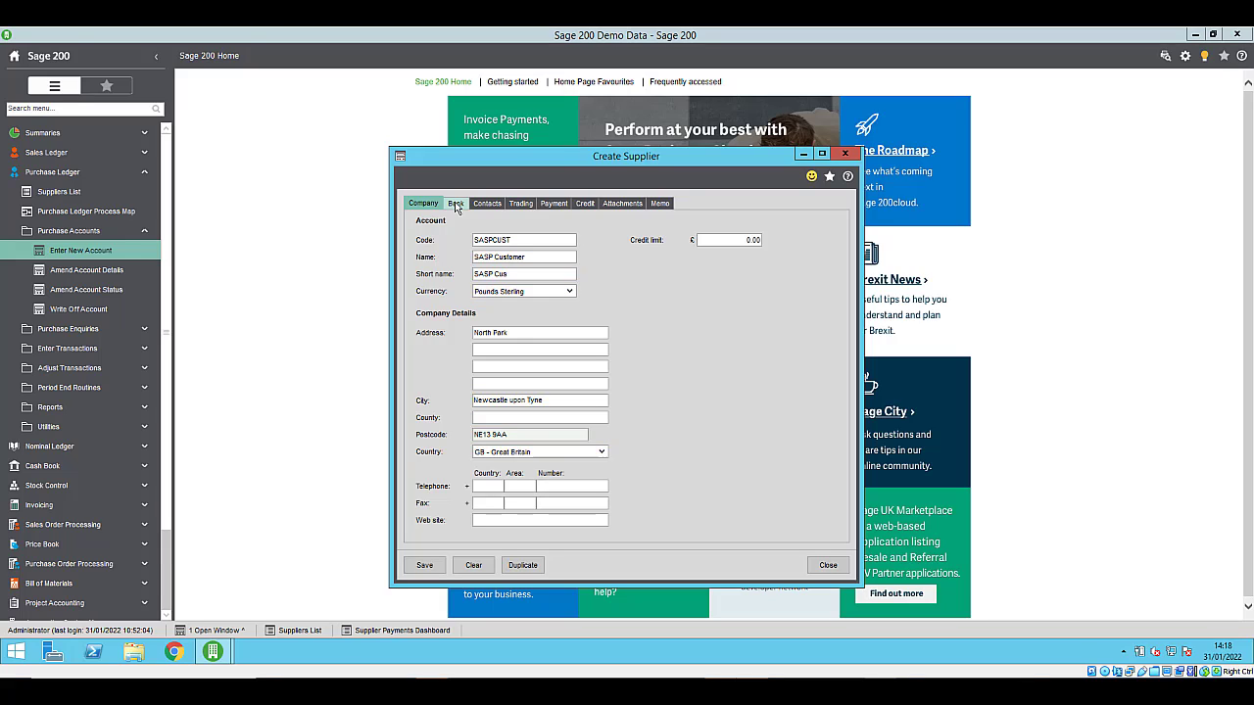
click(456, 203)
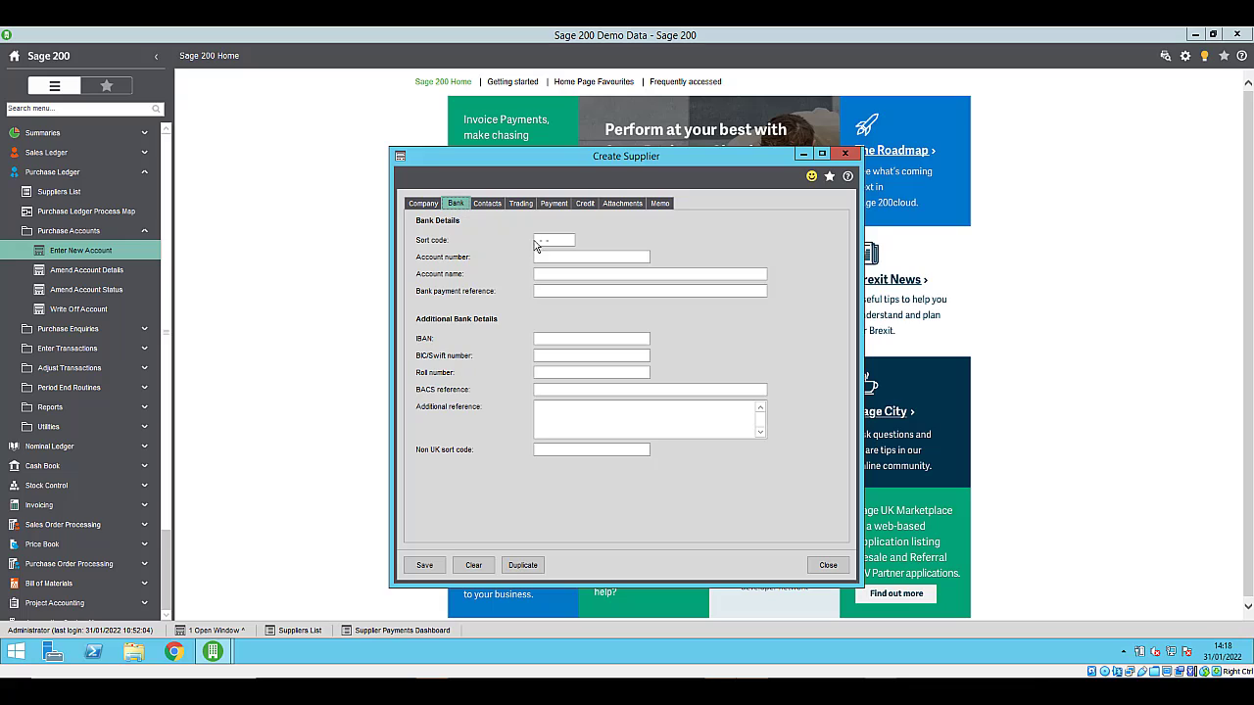
text(123456)
key(Tab)
text(12345678)
key(Tab)
text(Lloyds)
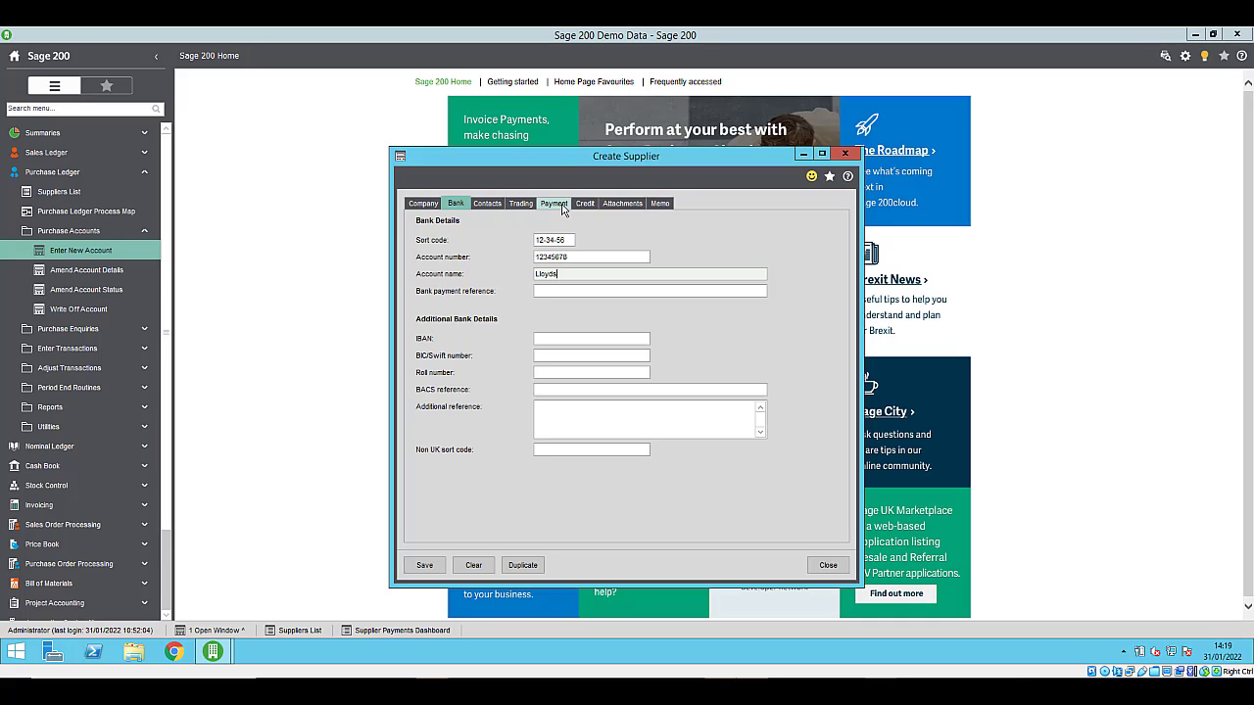
Enable Supplier Payments for the new supplier using payment group 11 - Supplier Payments and Remittance.
click(563, 207)
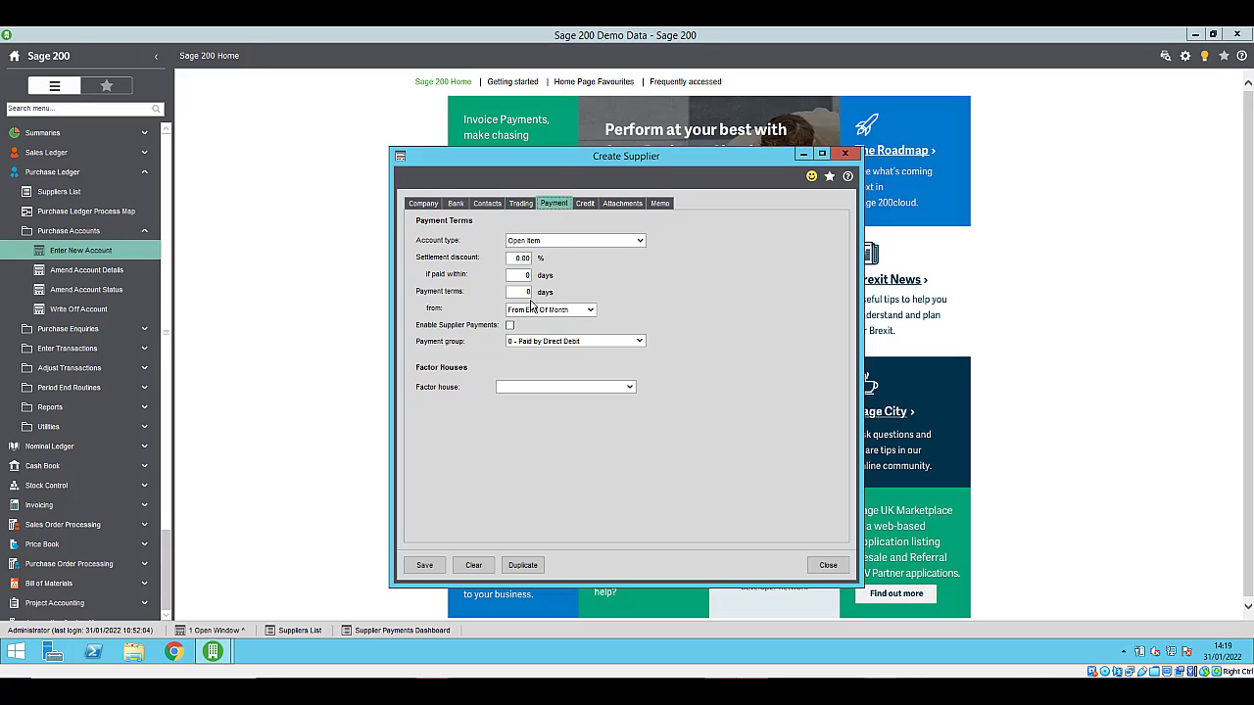
click(510, 326)
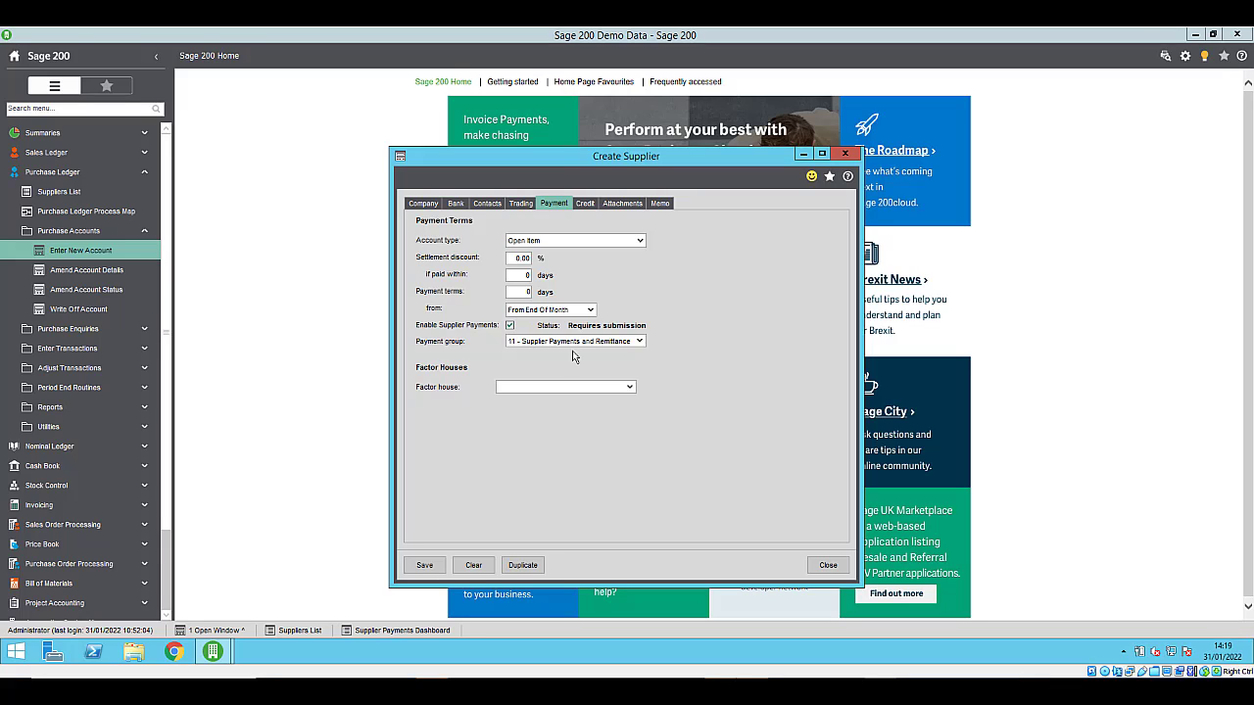
click(639, 341)
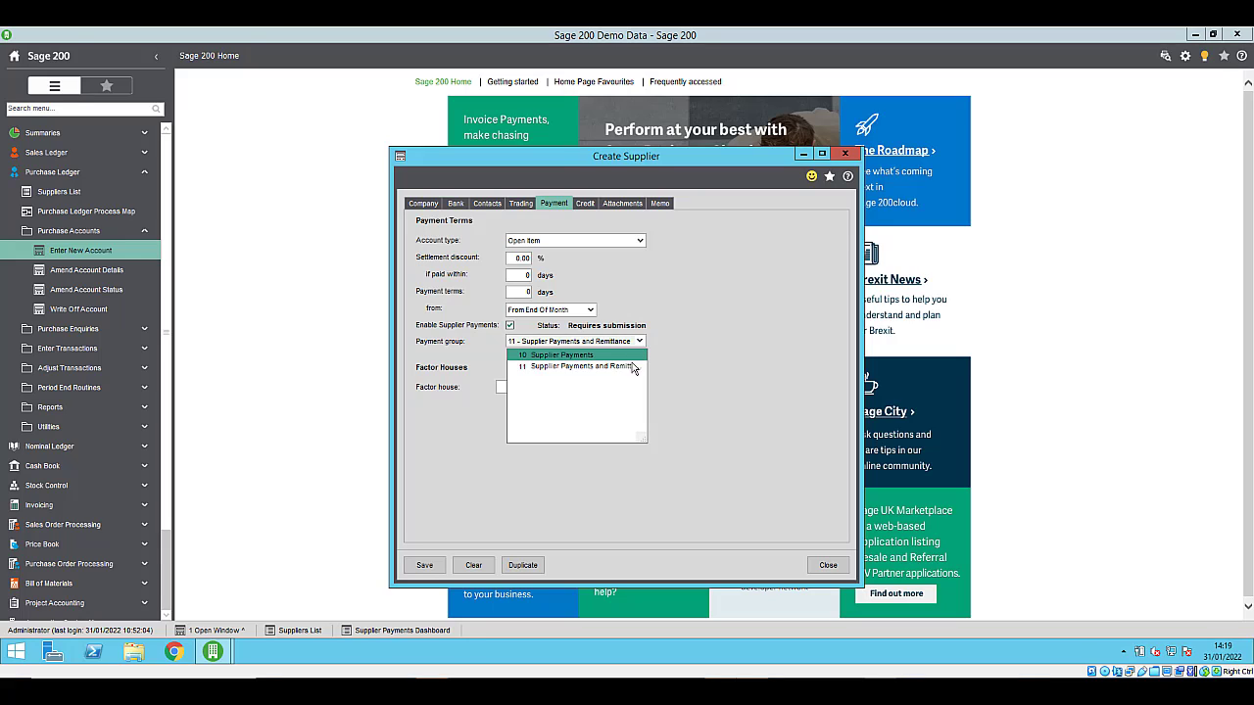
click(630, 368)
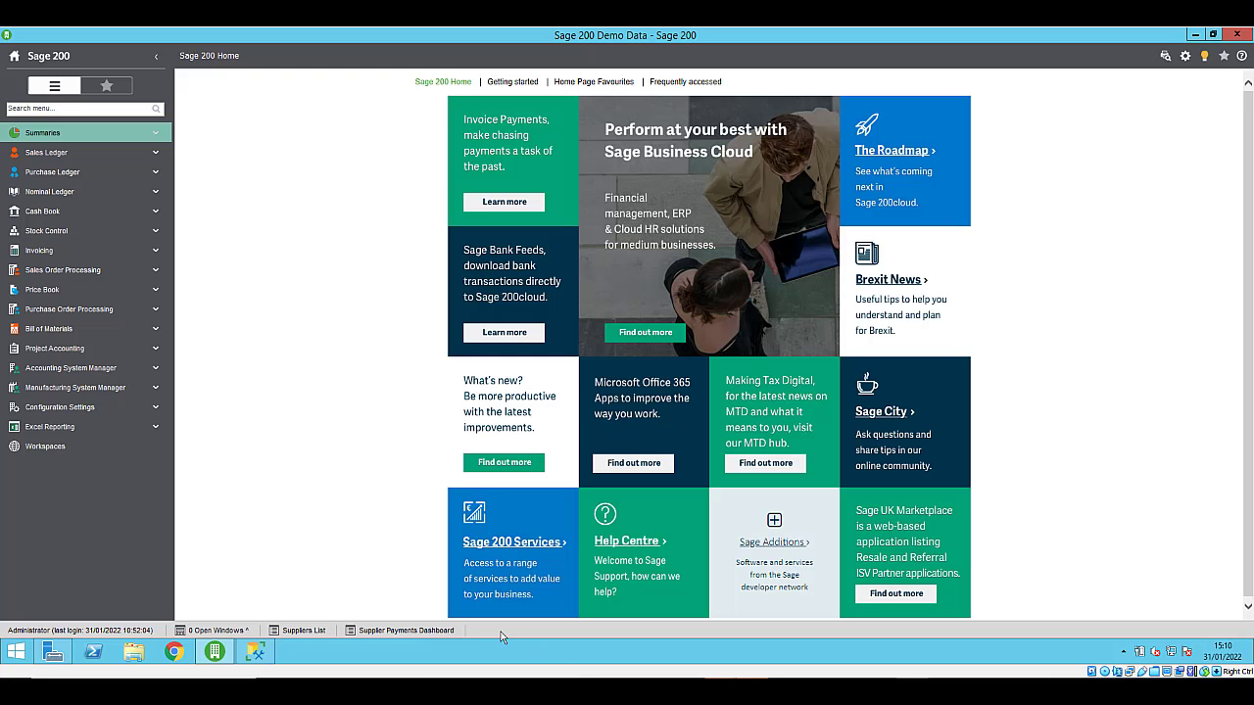
In the Suppliers list, select Wholesale Office Equipment, Stainless Steel Extrusions, Orlando Handles and Paul Taylor Fittings.
click(89, 171)
click(101, 194)
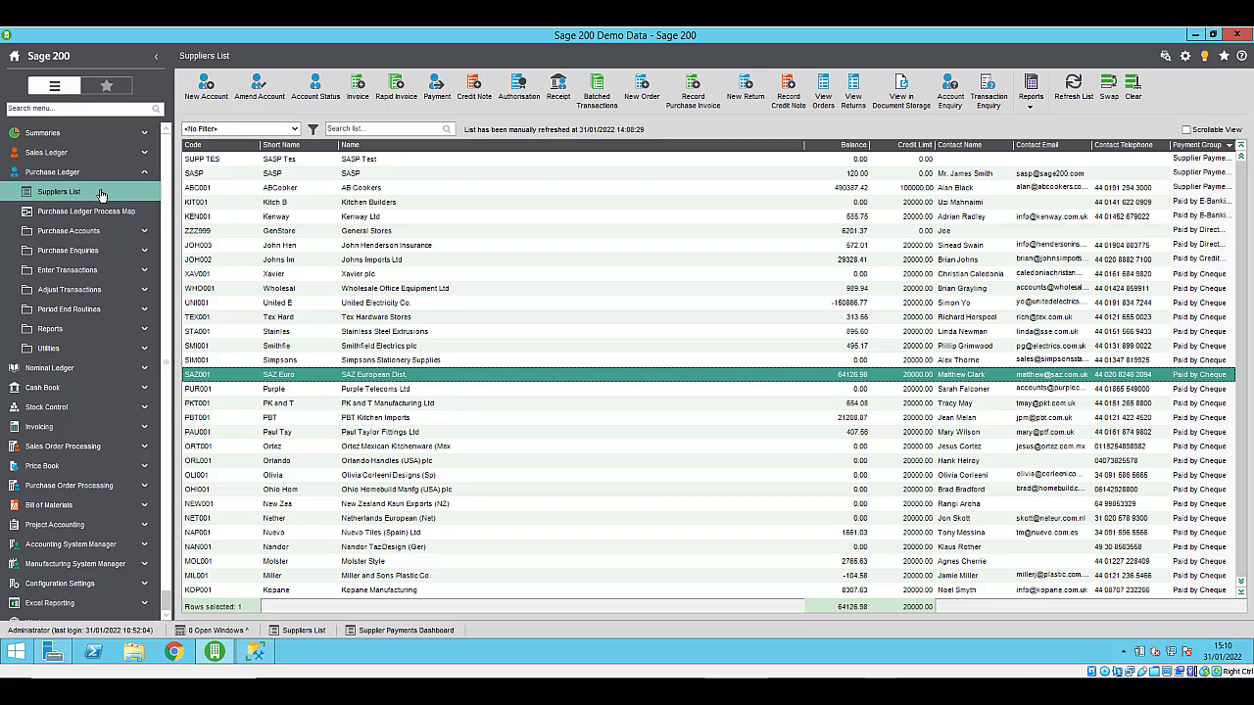
ctrl+click(452, 290)
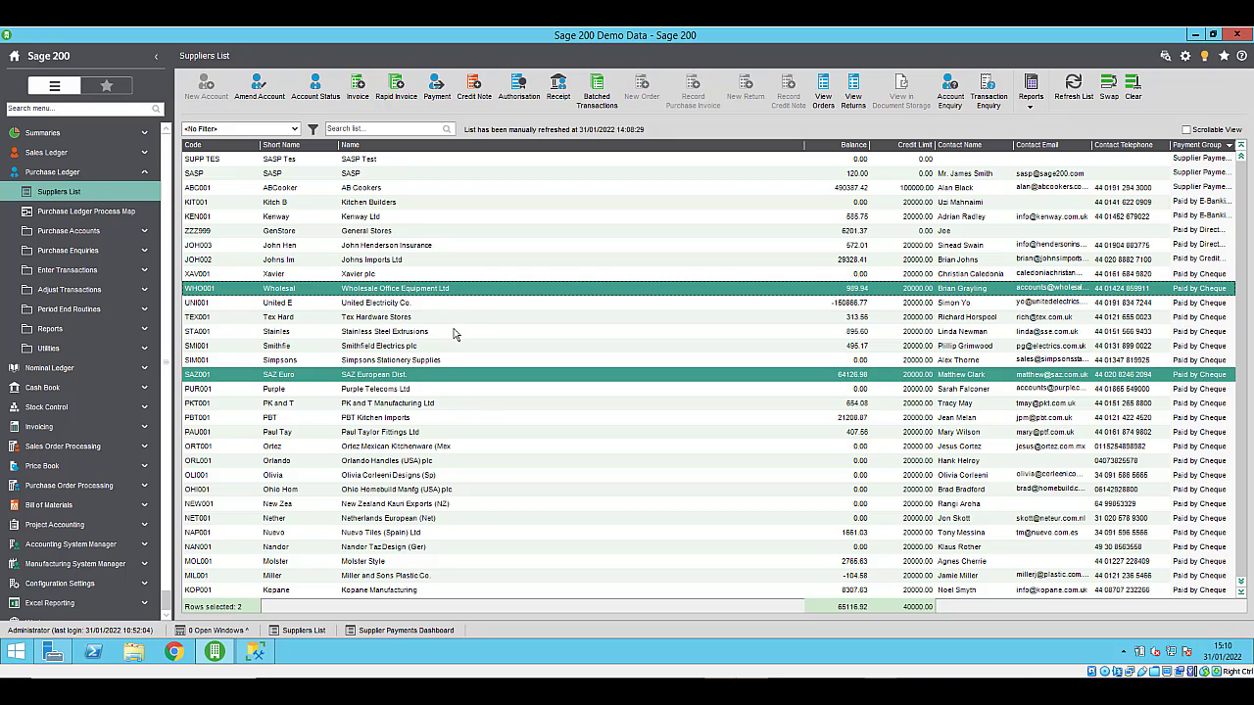
ctrl+click(454, 334)
ctrl+click(489, 460)
ctrl+click(489, 432)
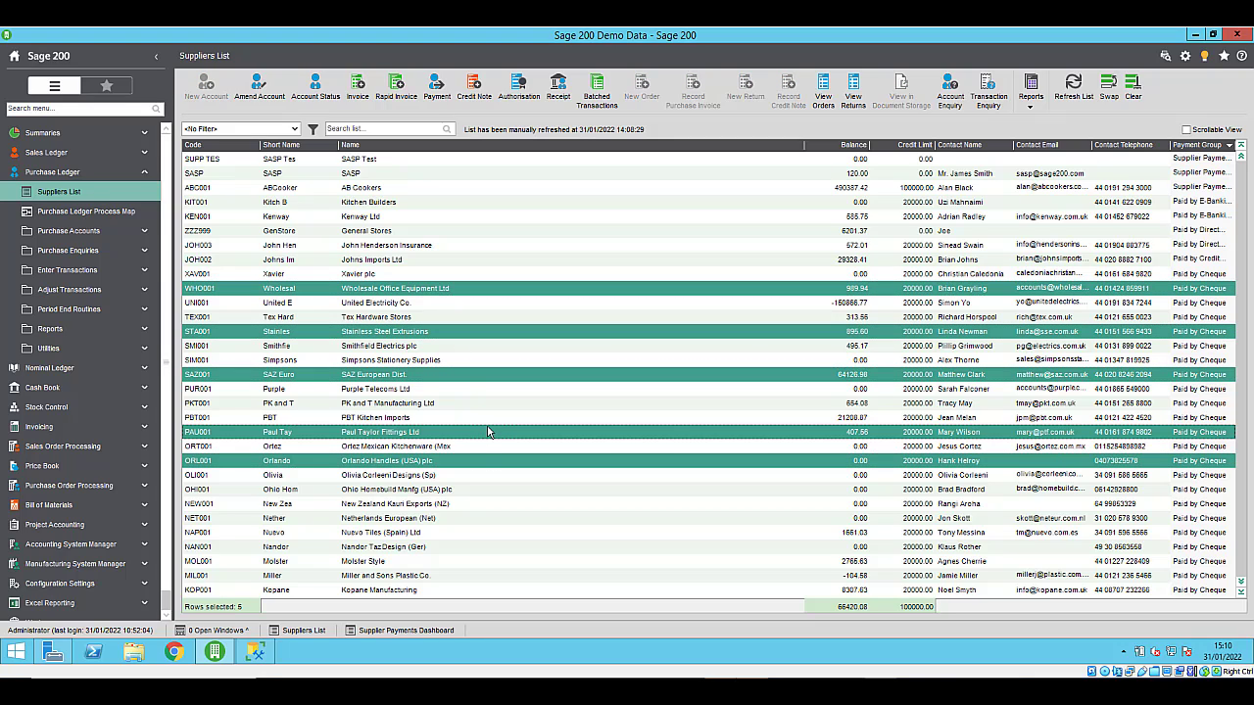
Amend Wholesale Office Equipment Ltd, review its bank and payment details, save, and go to the next supplier.
click(257, 95)
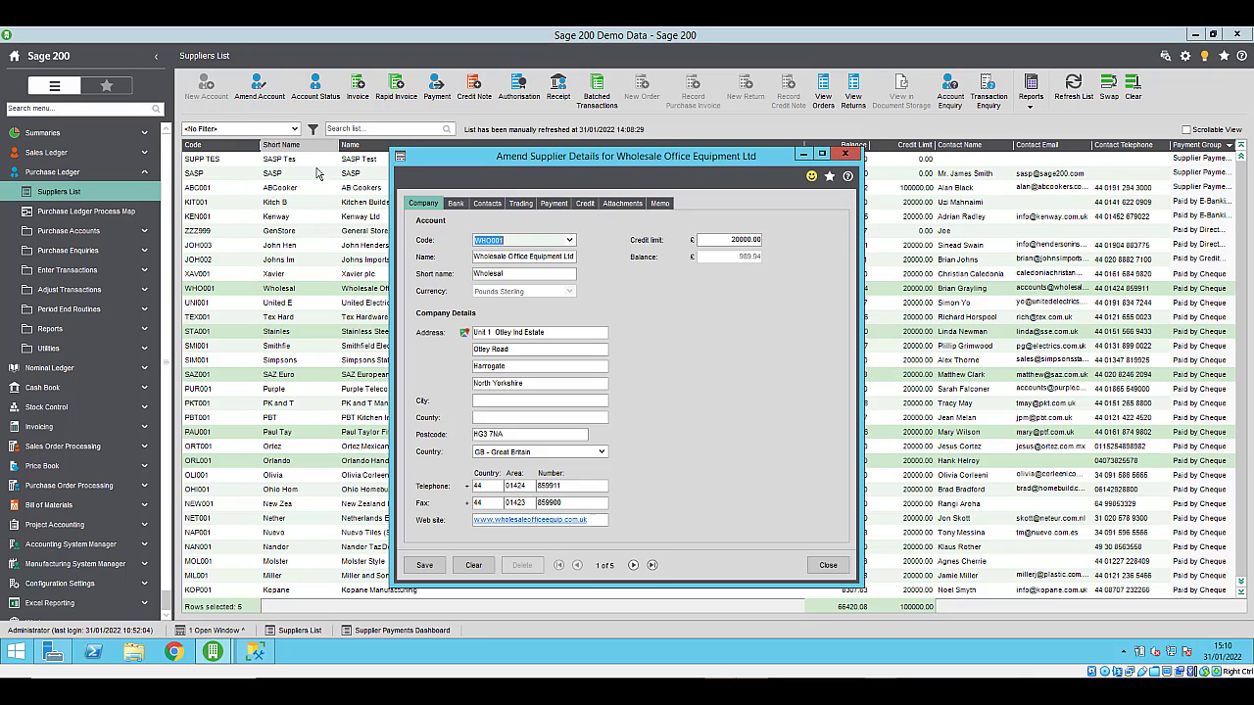
click(455, 203)
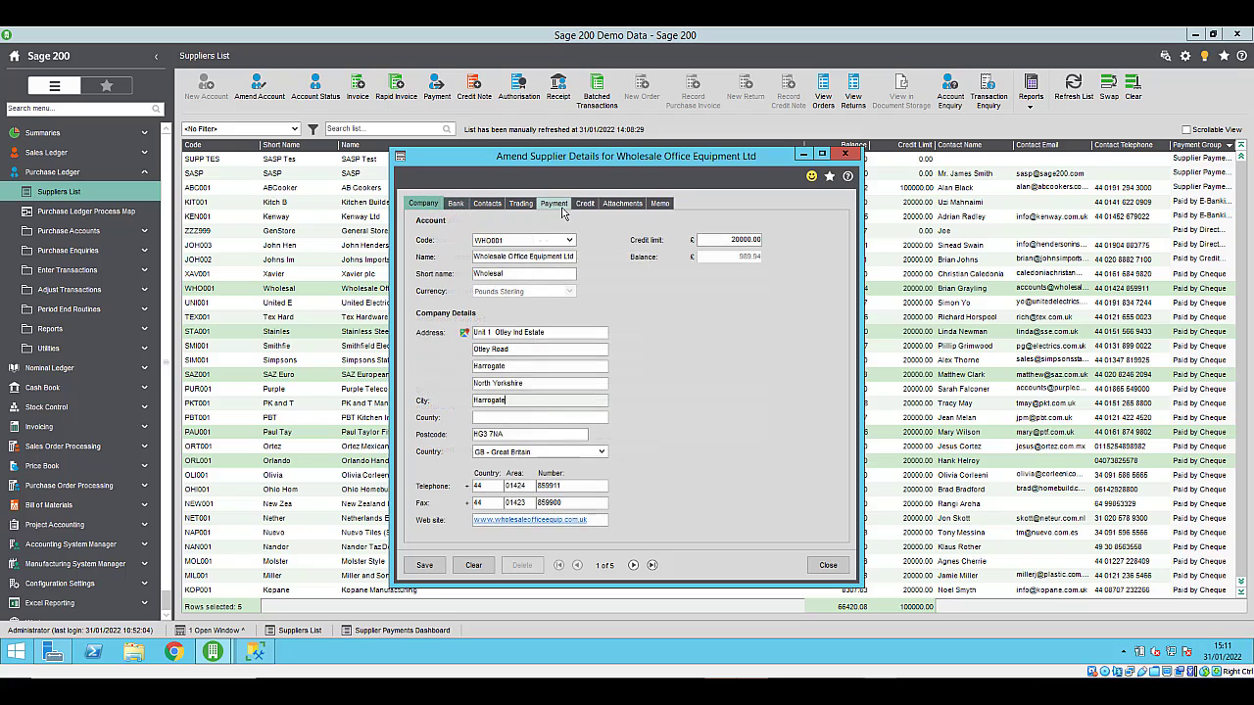
click(555, 203)
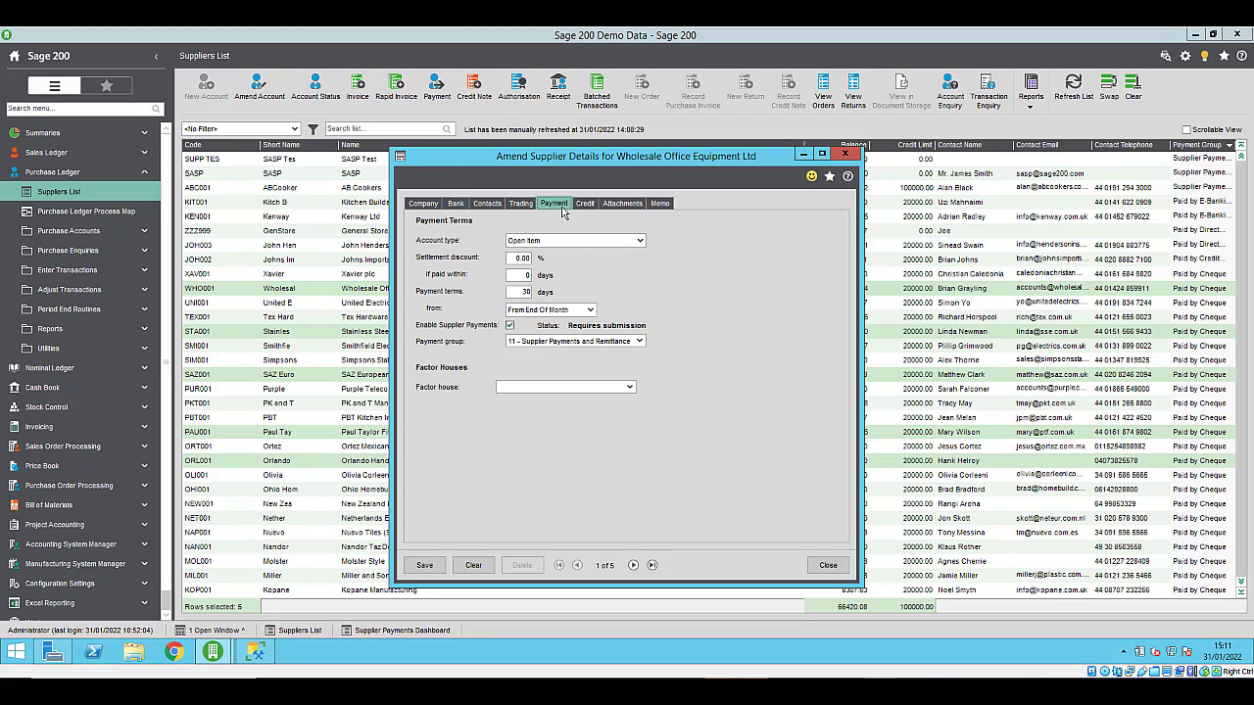
click(424, 566)
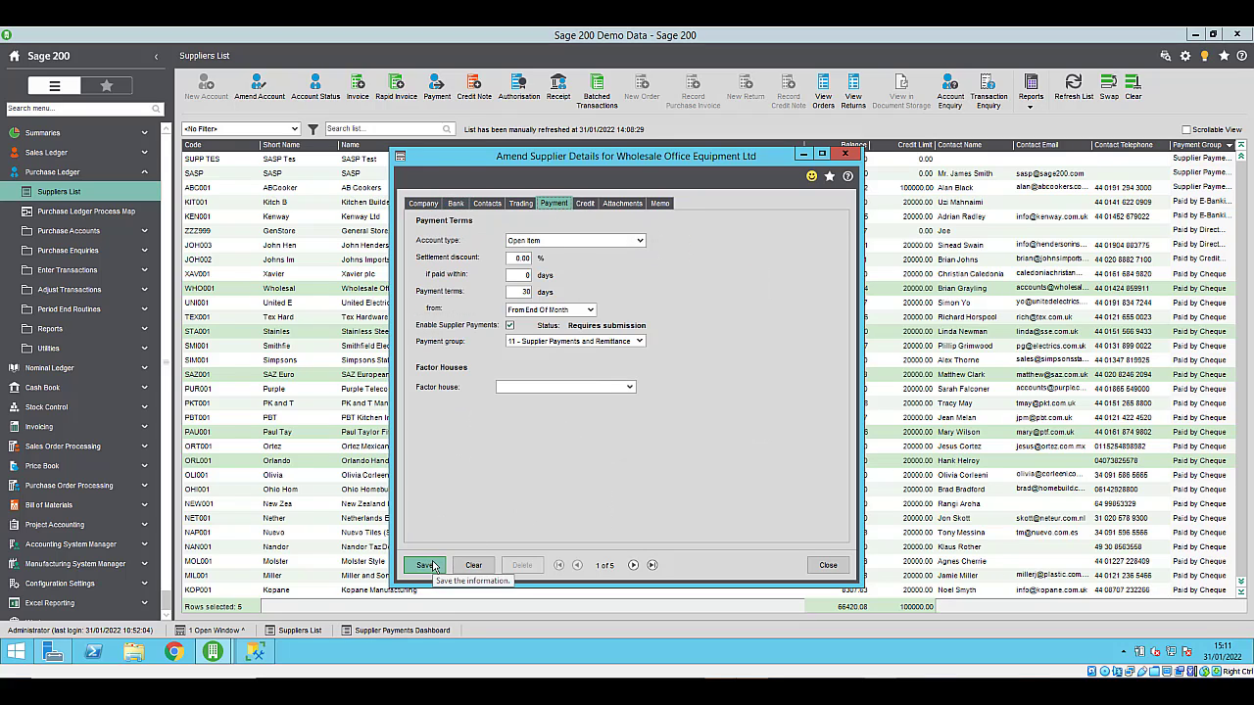
click(633, 565)
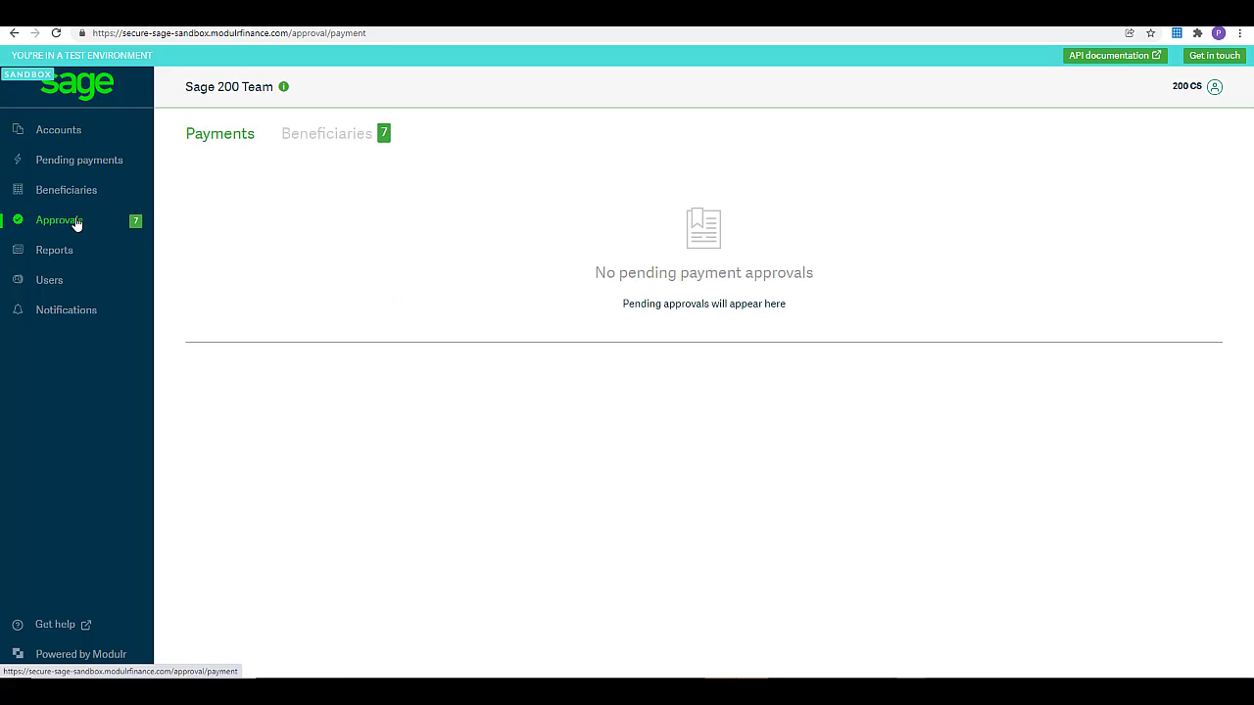
Approve the SASP Customer beneficiary in the portal, then view Sage 200's payees requiring approval.
click(348, 134)
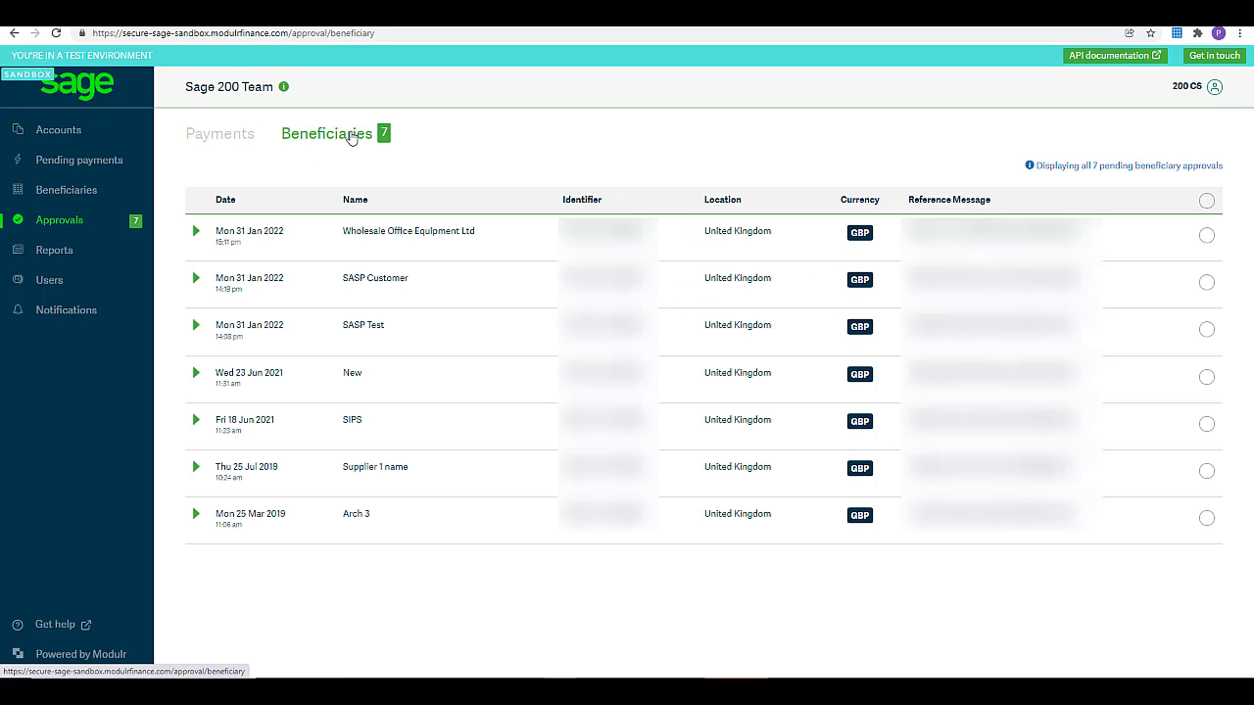
click(1205, 284)
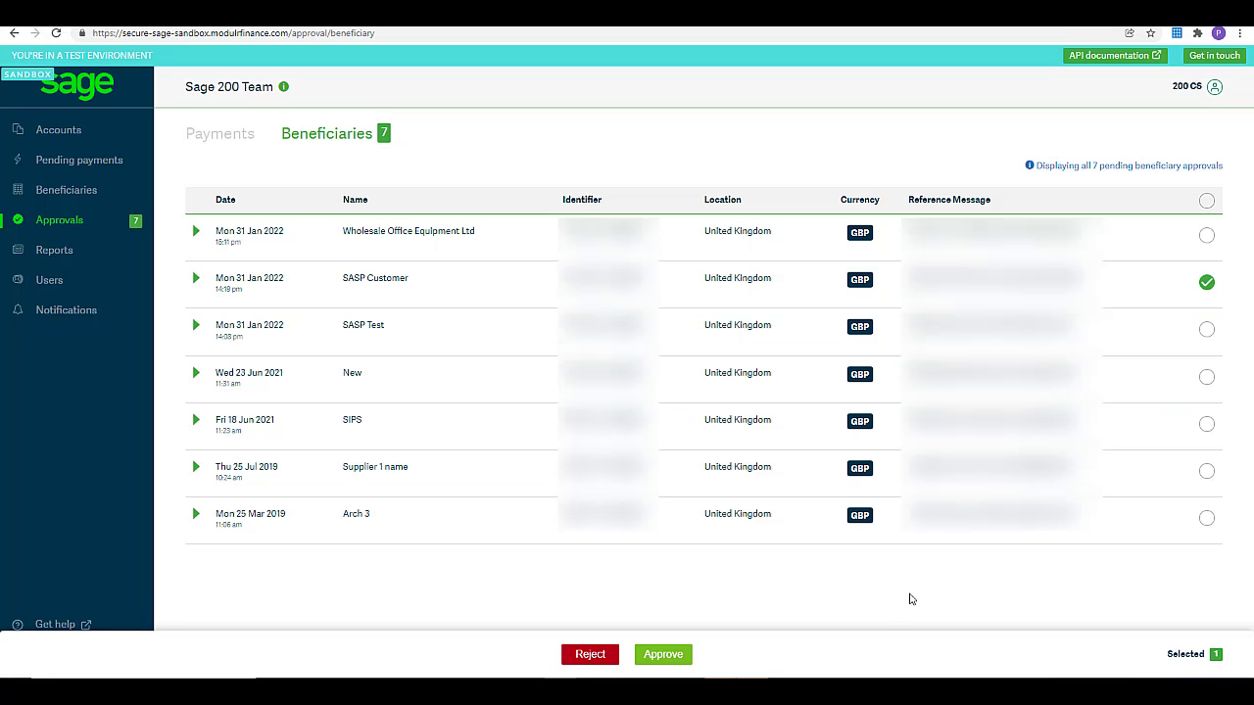
click(673, 658)
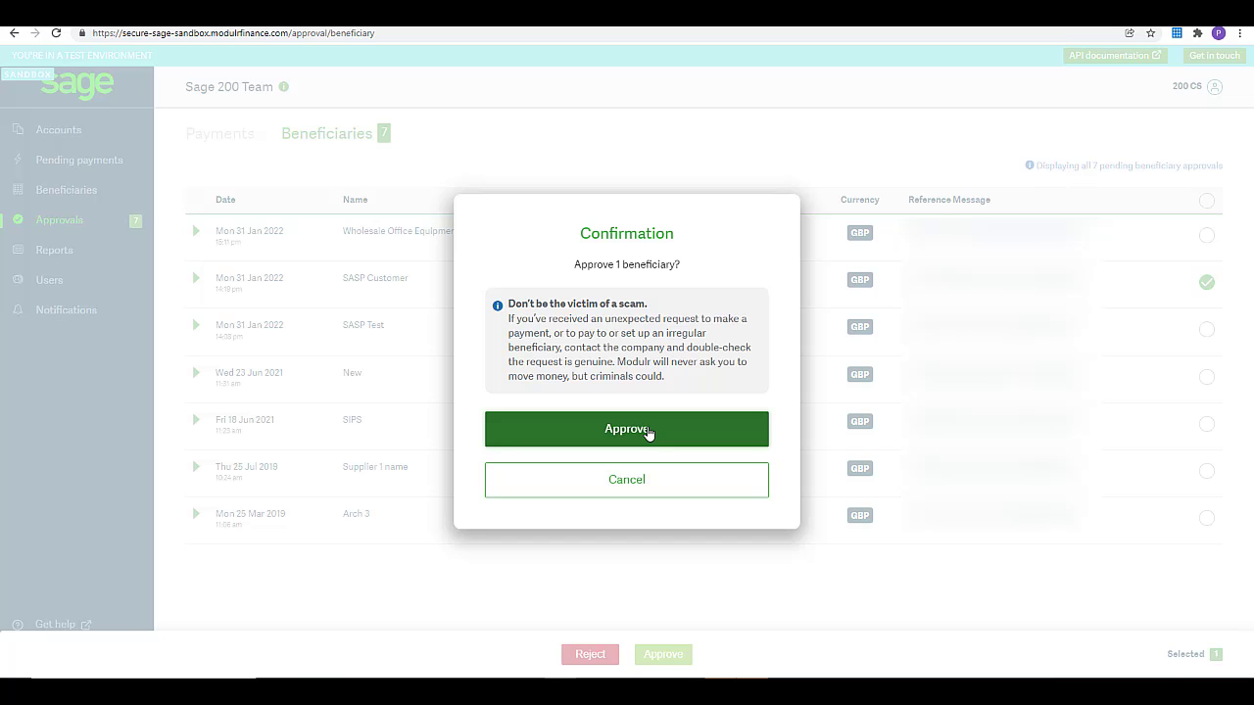
click(646, 432)
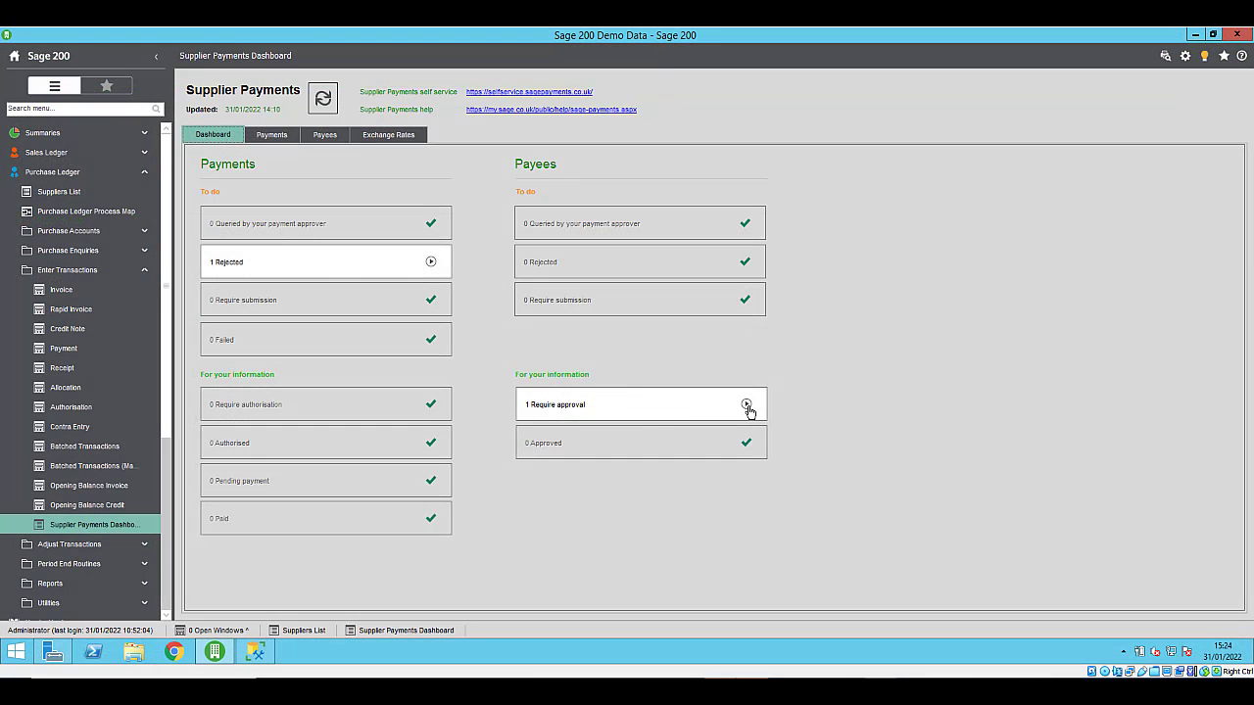
click(747, 404)
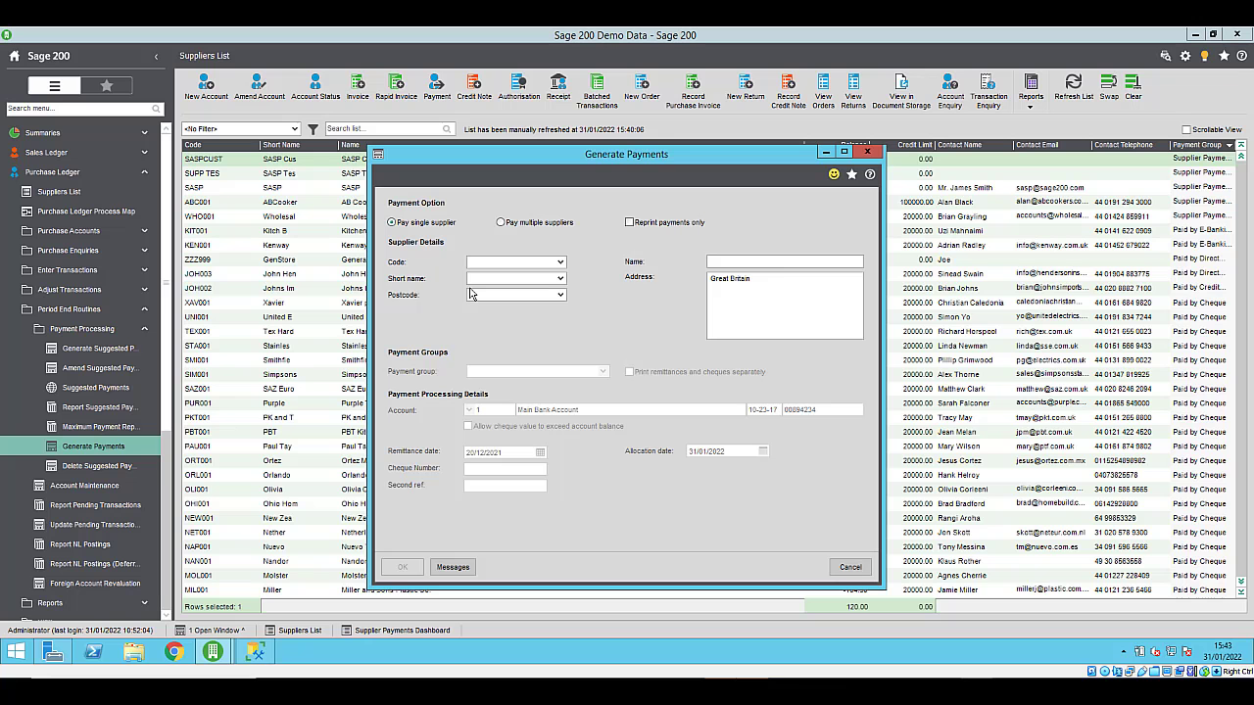
Generate payments for multiple suppliers in group 11 - Supplier Payments and Remittance, then refresh.
click(502, 224)
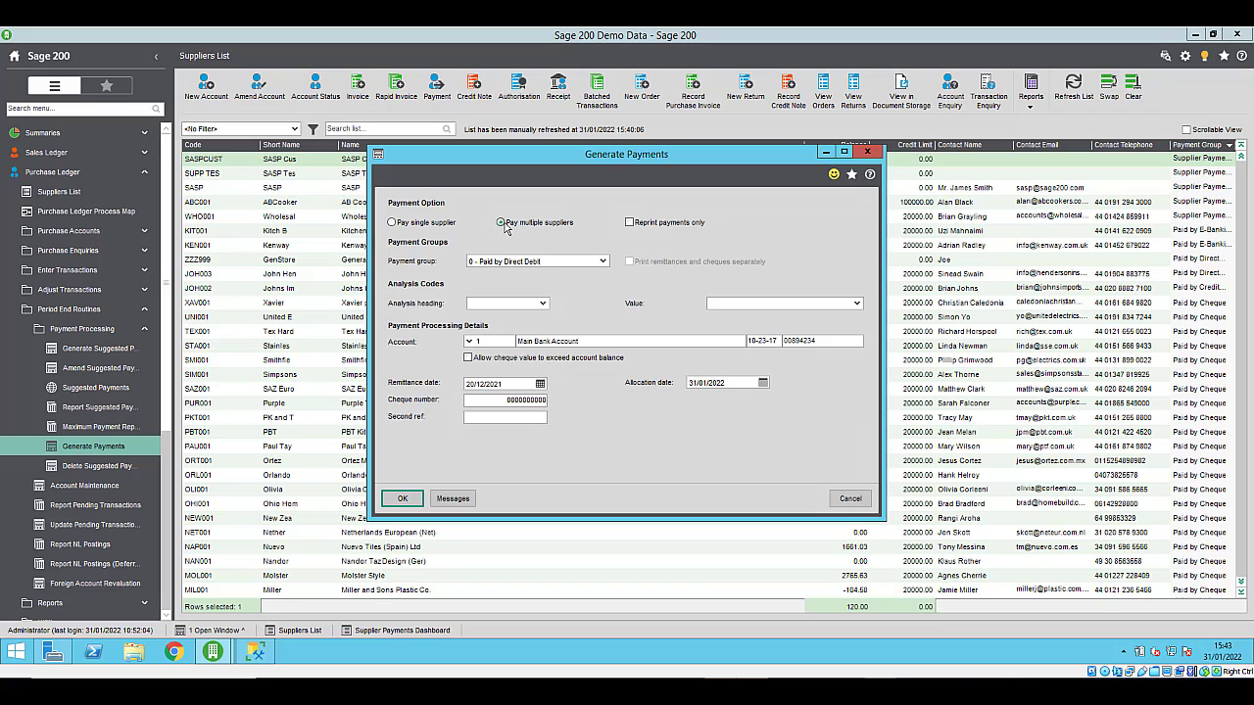
click(602, 261)
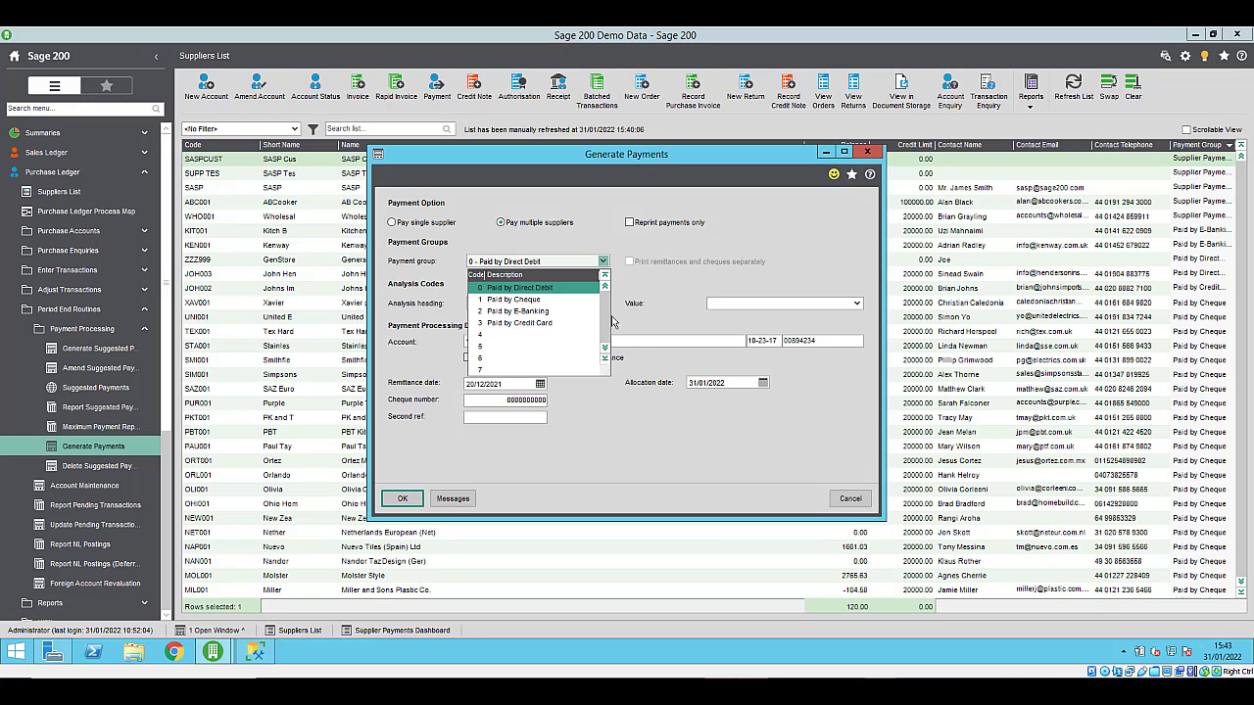
scroll(561, 357, down, 2)
click(562, 356)
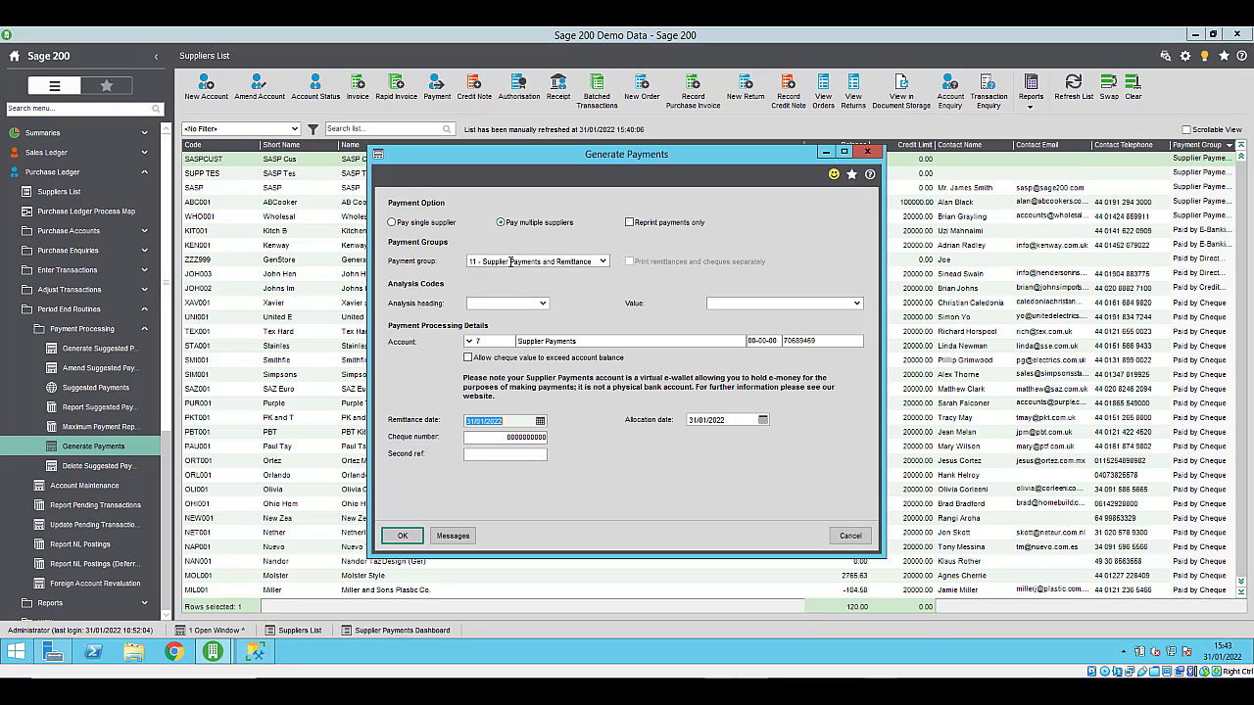
click(403, 537)
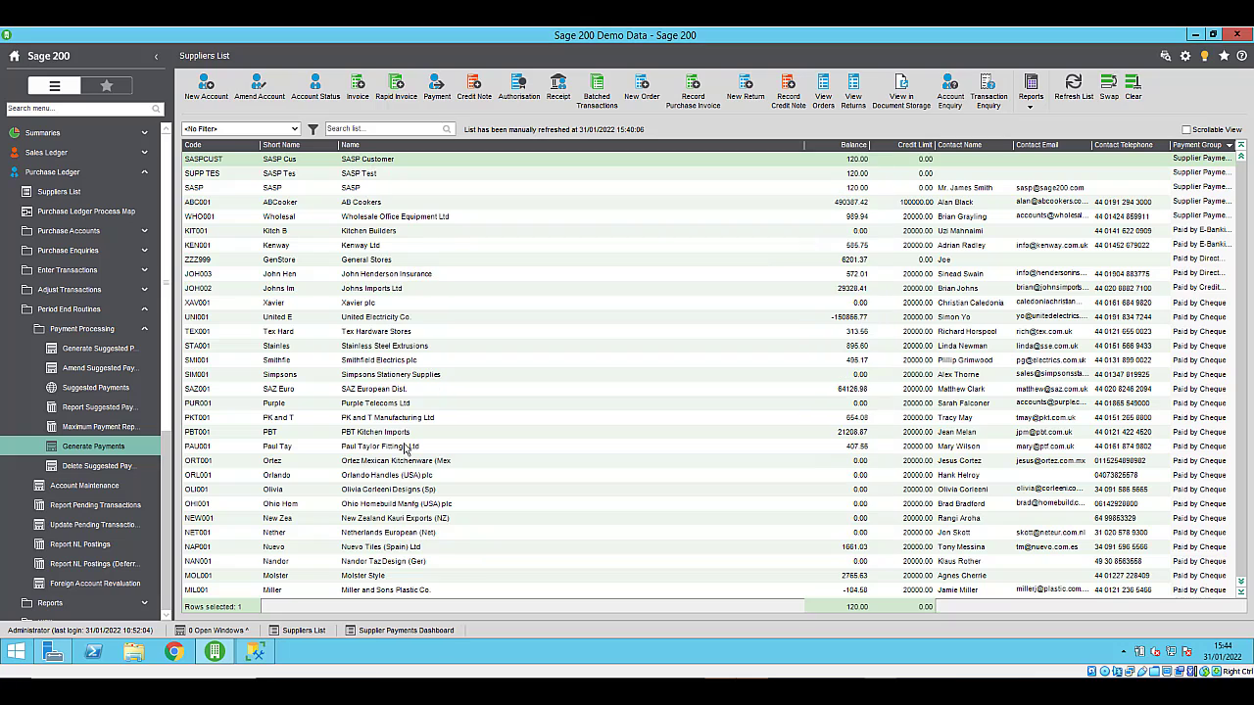
click(1073, 84)
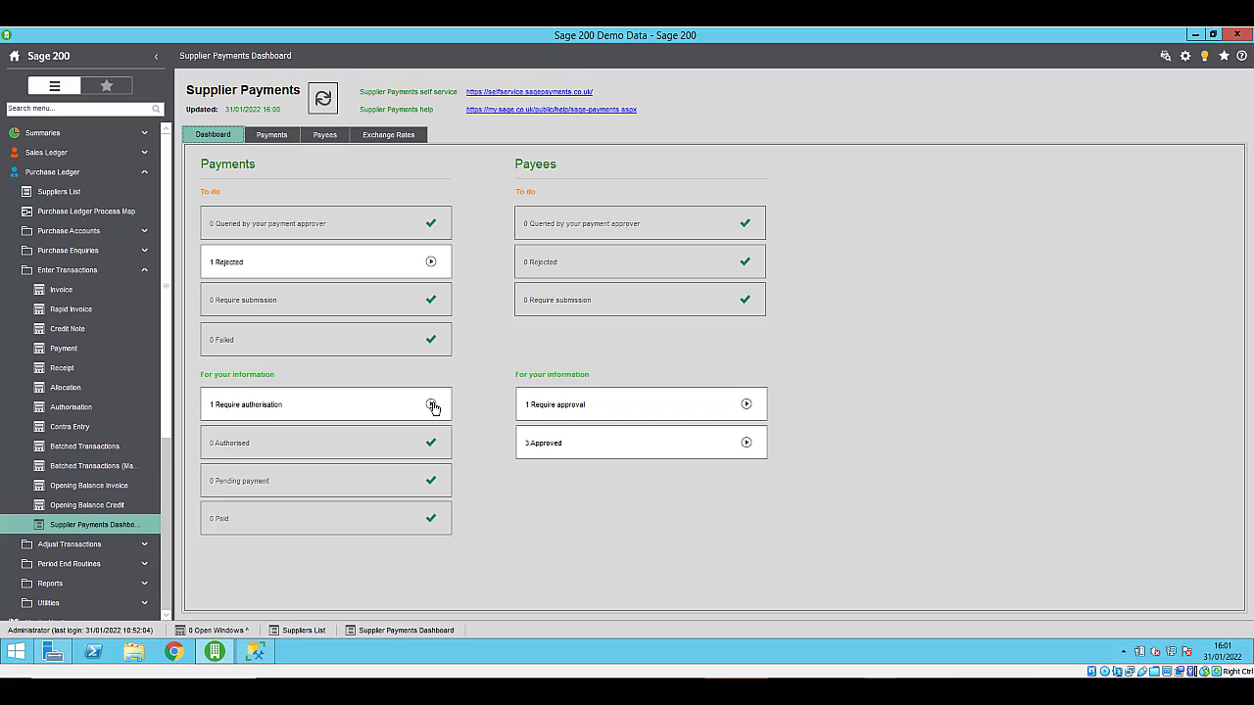
List payments requiring authorisation, select the £120.00 SASP payment, and check payees awaiting approval.
click(431, 404)
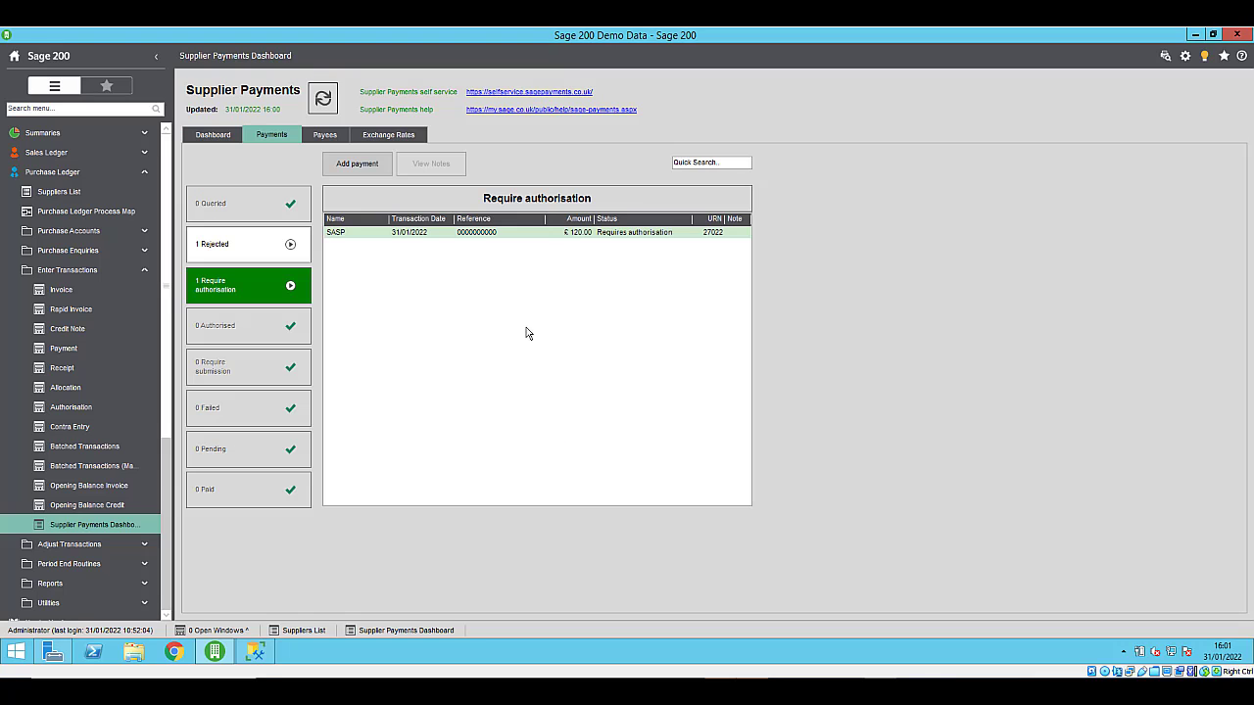
click(543, 235)
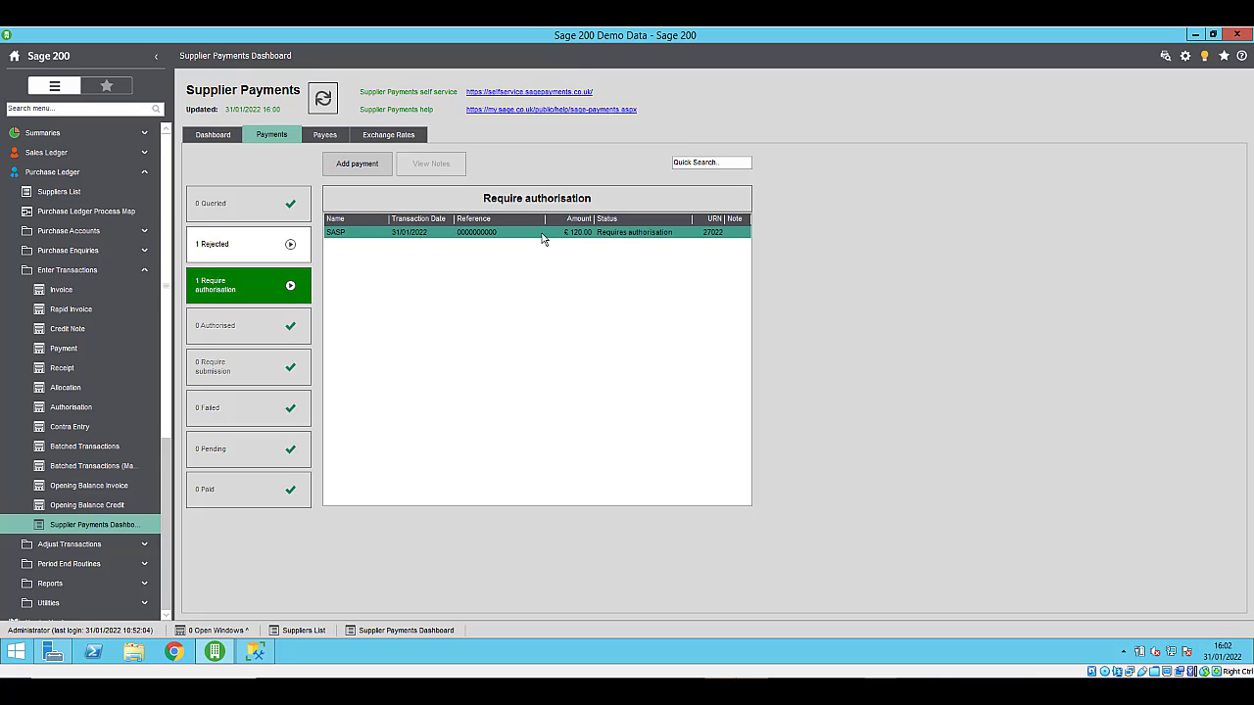
click(322, 134)
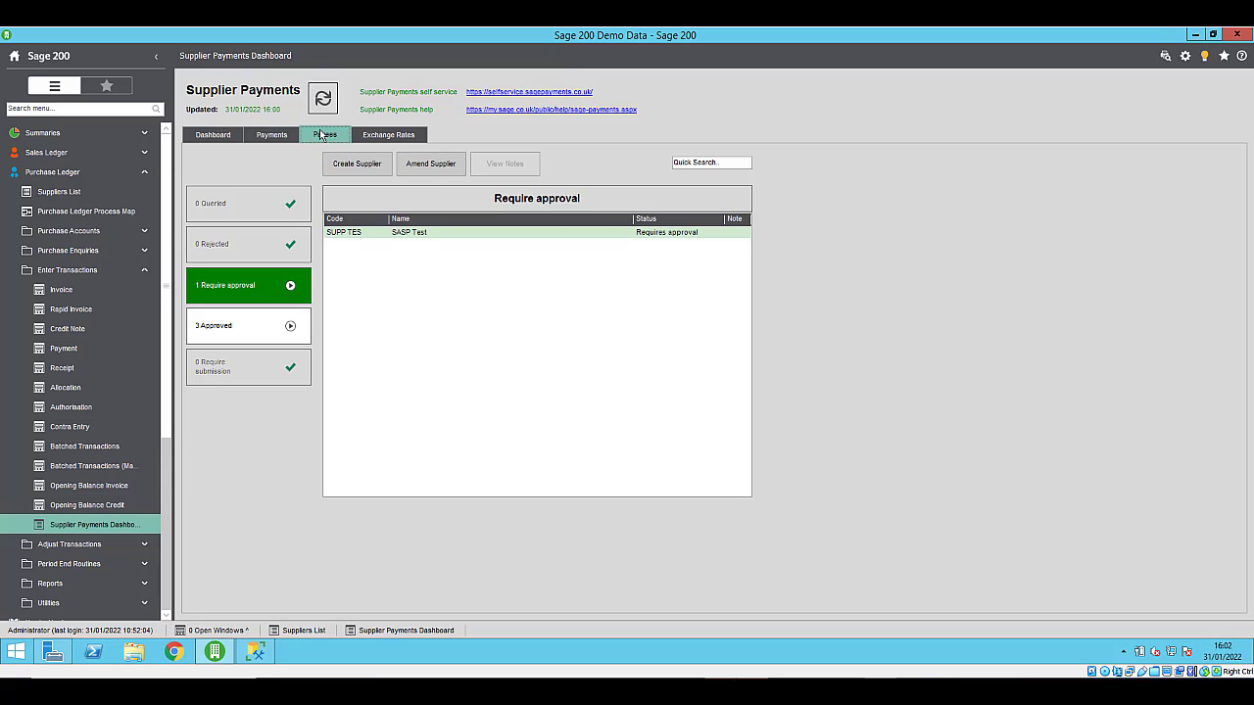